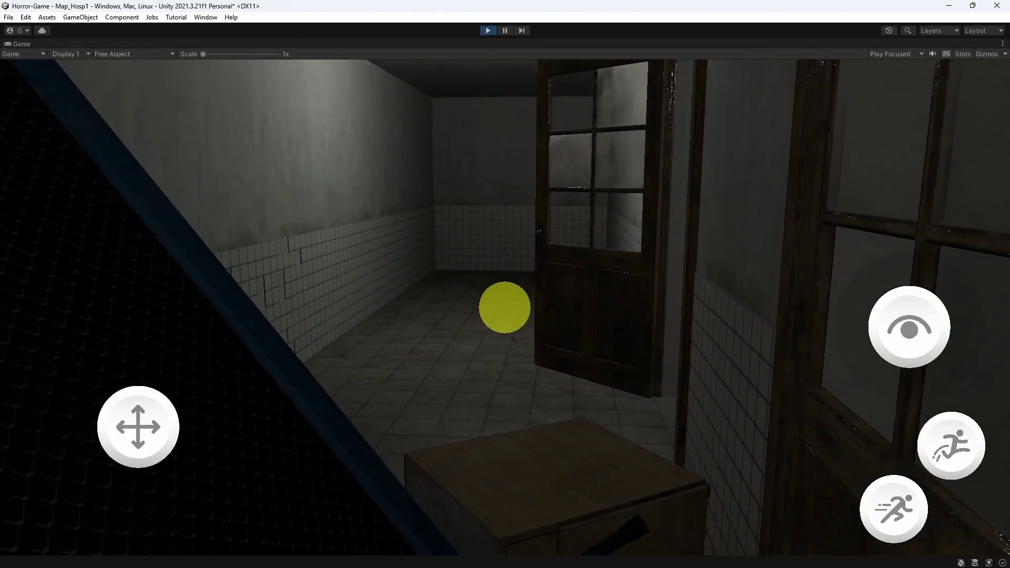
Walk through the hospital corridor in the running Map_Hosp1 scene and look around its rooms
{"action": "key", "text": "s"}
{"action": "key", "text": "a"}
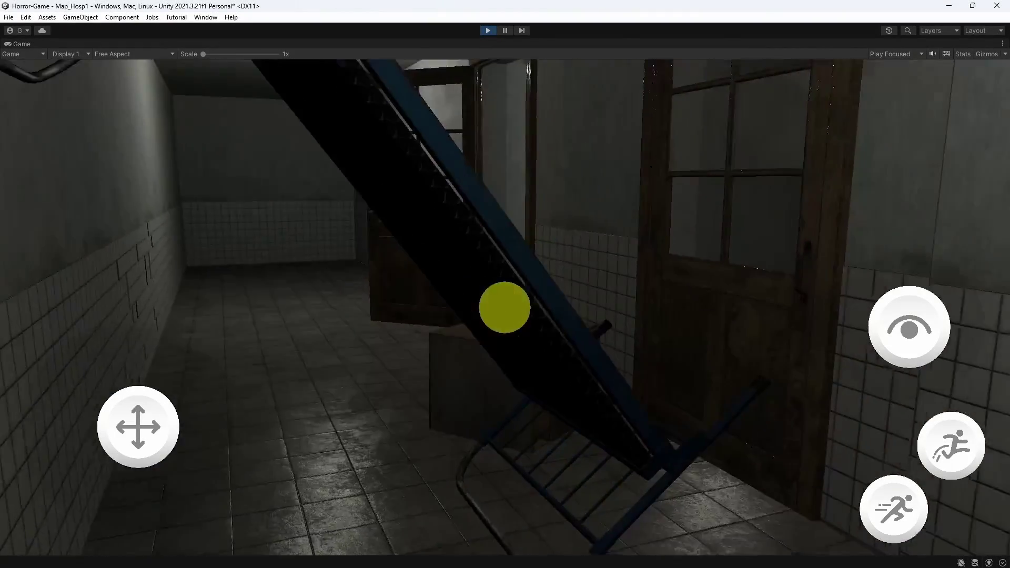
{"action": "key", "text": "w"}
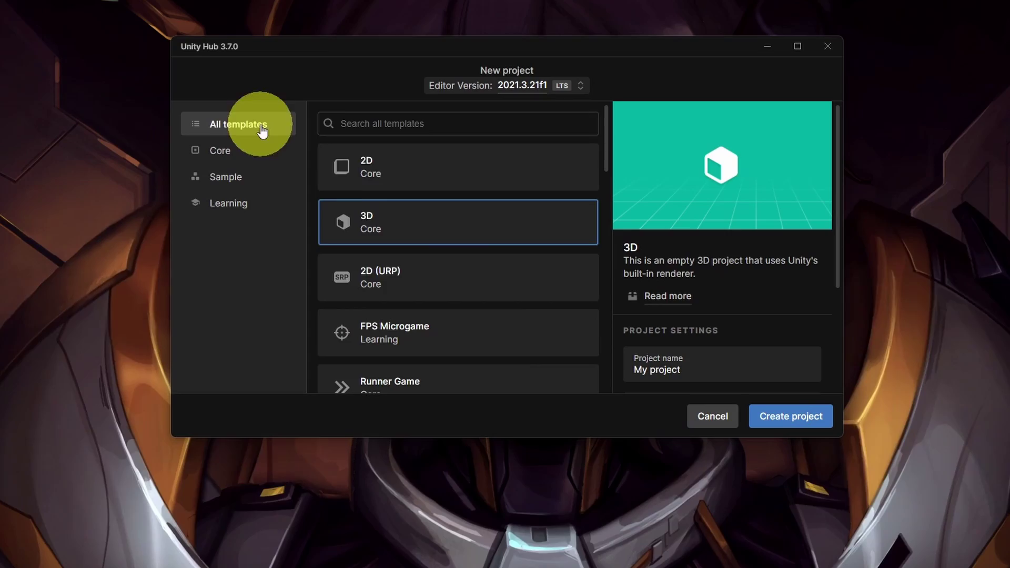
{"action": "scroll", "coordinate": [496, 282], "scroll_direction": "down", "scroll_amount": 3}
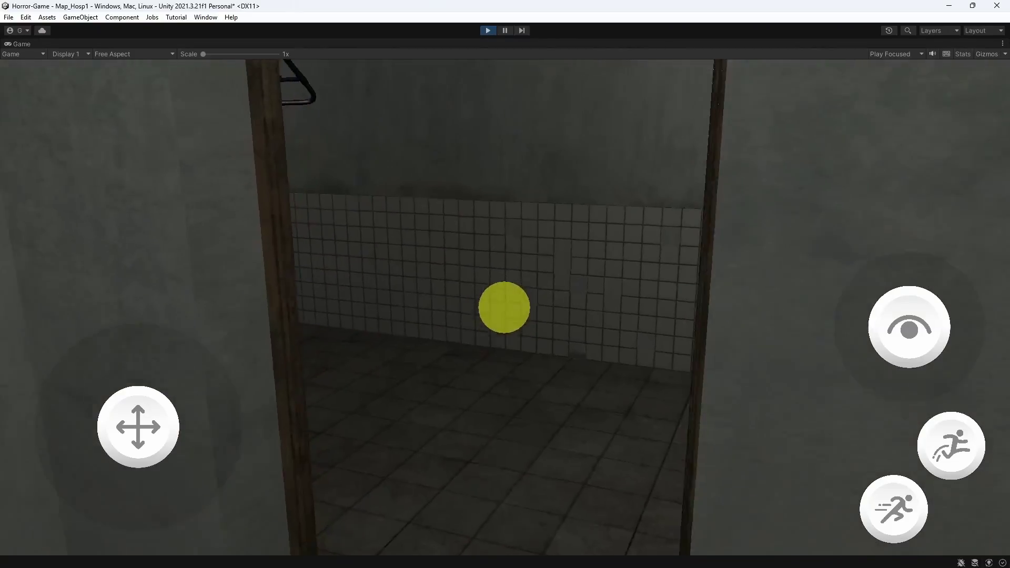
{"action": "key", "text": "w"}
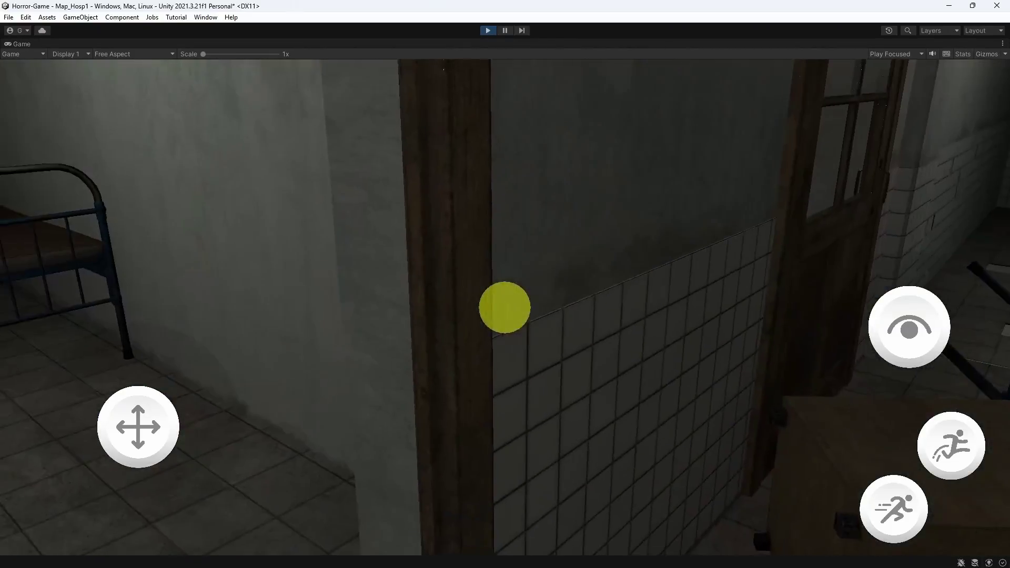
{"action": "key", "text": "w"}
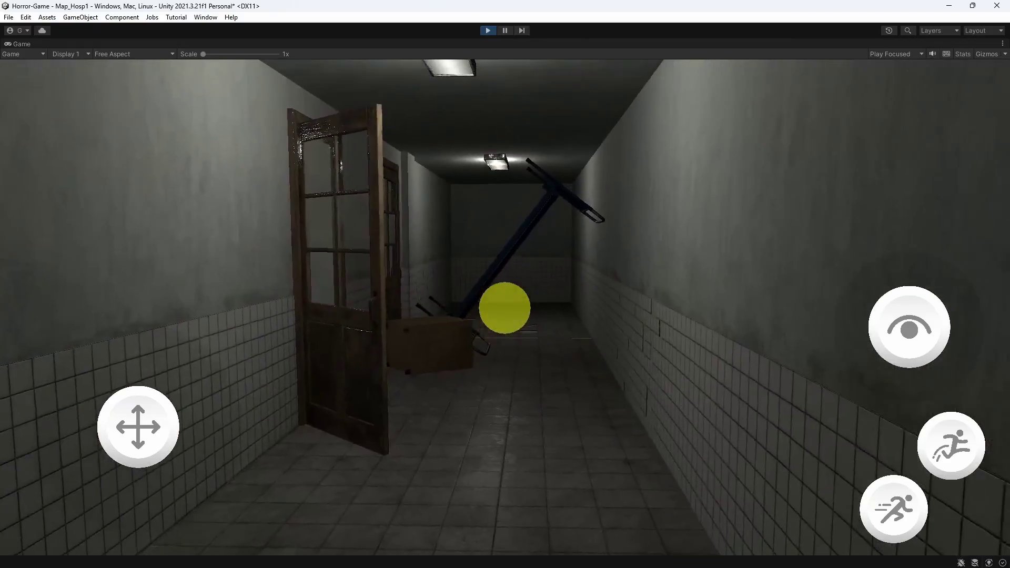
{"action": "key", "text": "w"}
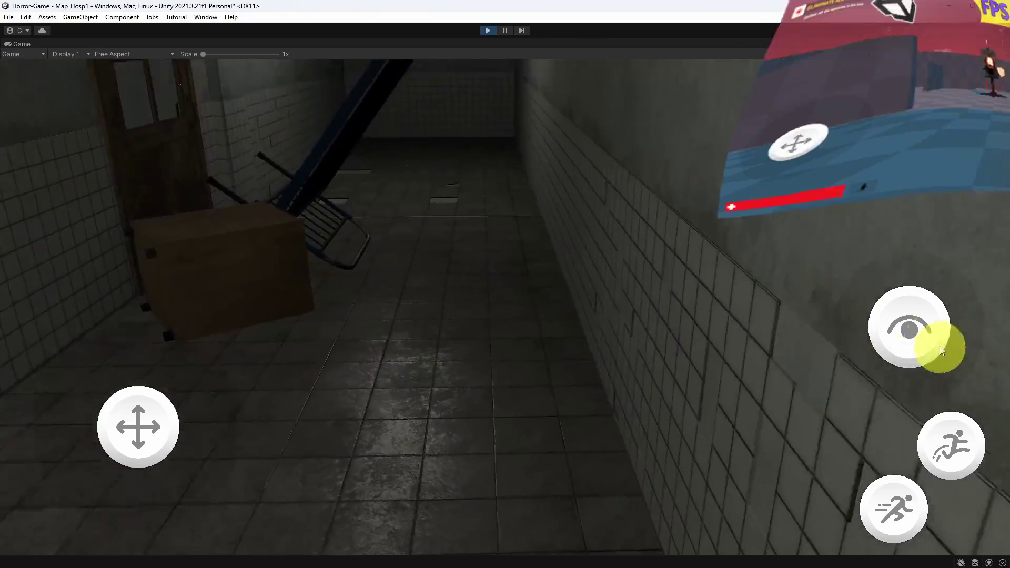
{"action": "left_click_drag", "start_coordinate": [915, 333], "coordinate": [531, 210]}
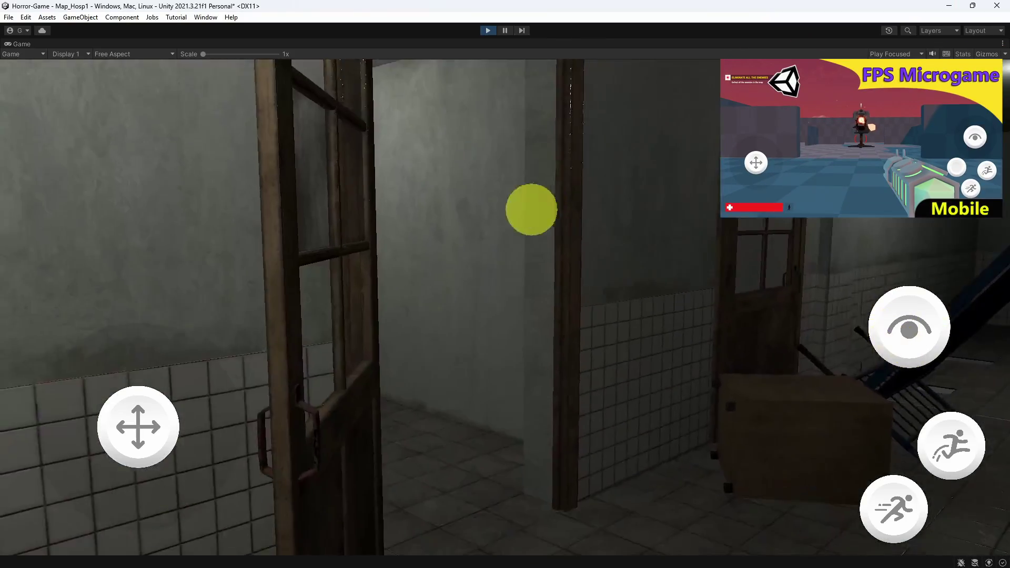
{"action": "key", "text": "w"}
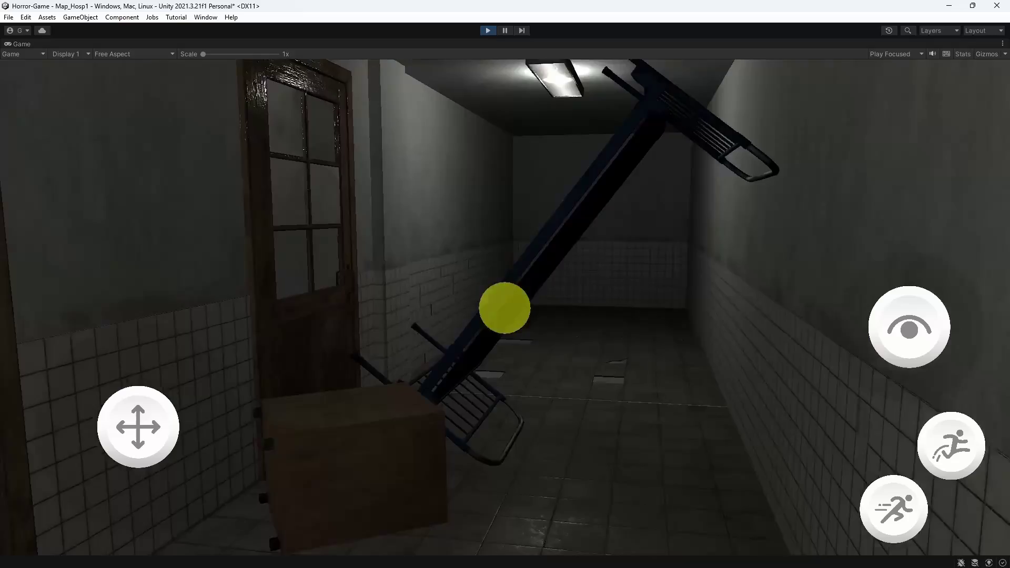
{"action": "key", "text": "w"}
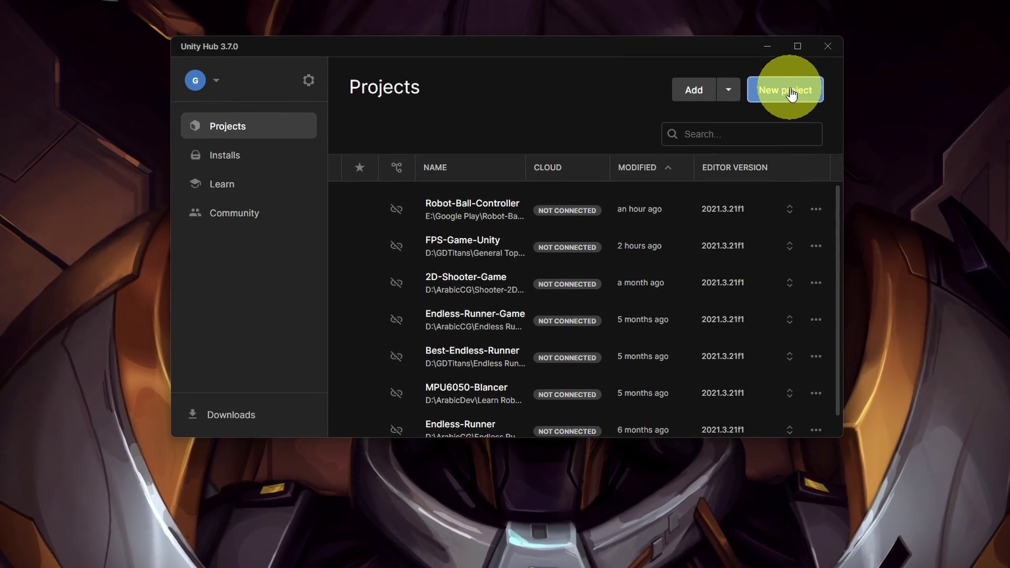
Start a new project based on the First Person core template
{"action": "left_click", "coordinate": [789, 90]}
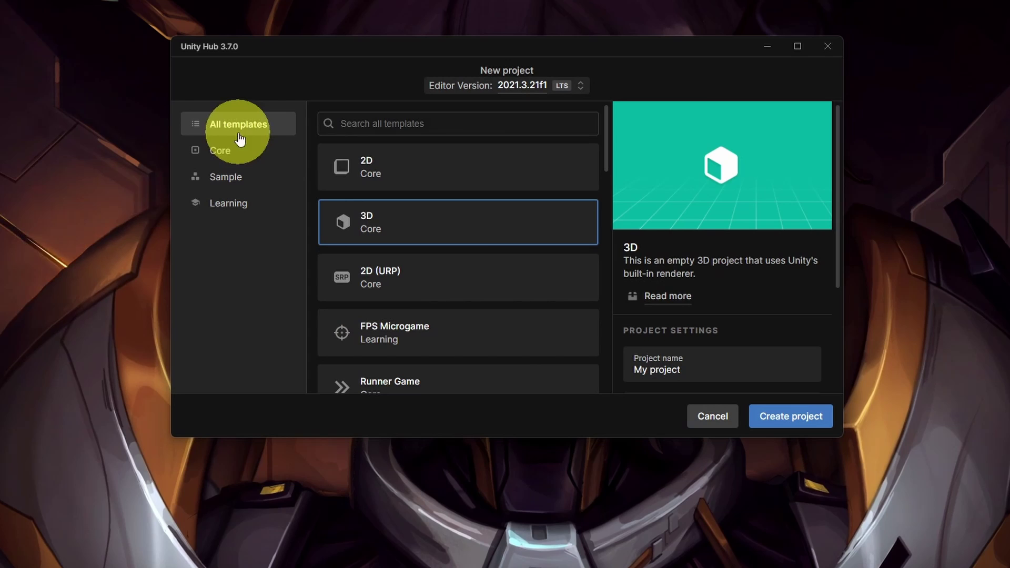
{"action": "scroll", "coordinate": [497, 295], "scroll_direction": "down", "scroll_amount": 4}
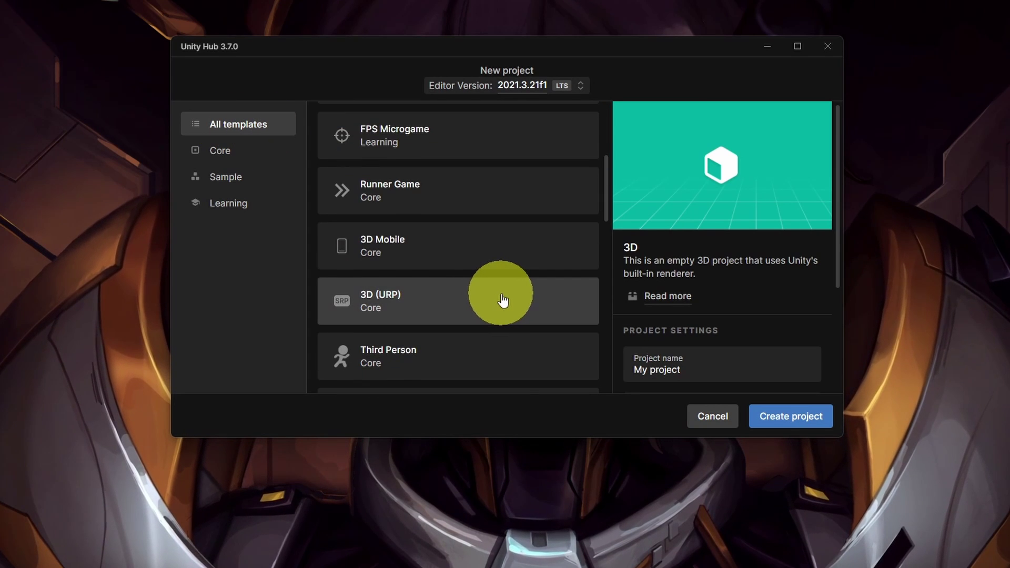
{"action": "scroll", "coordinate": [501, 298], "scroll_direction": "down", "scroll_amount": 2}
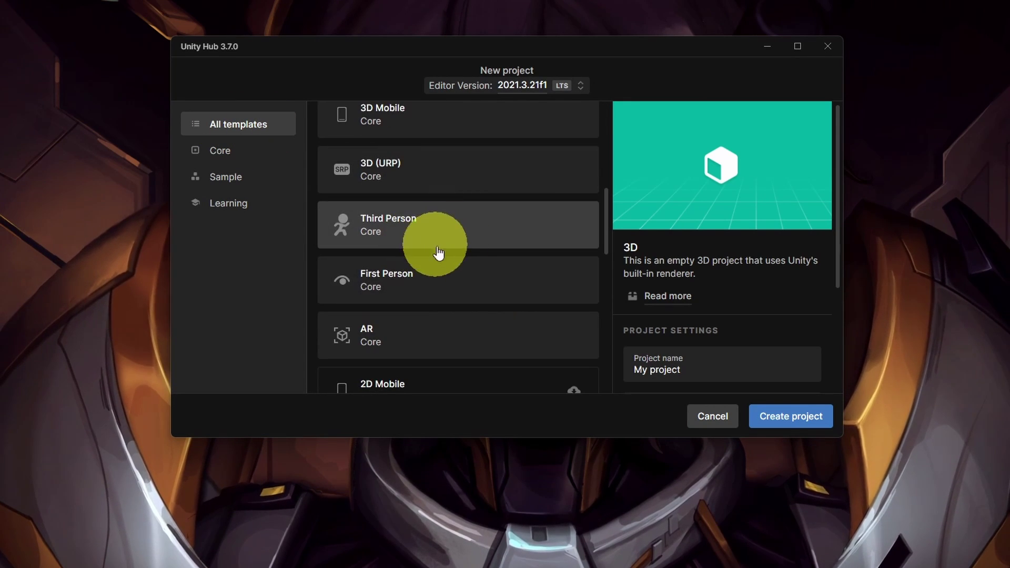
{"action": "double_click", "coordinate": [396, 286]}
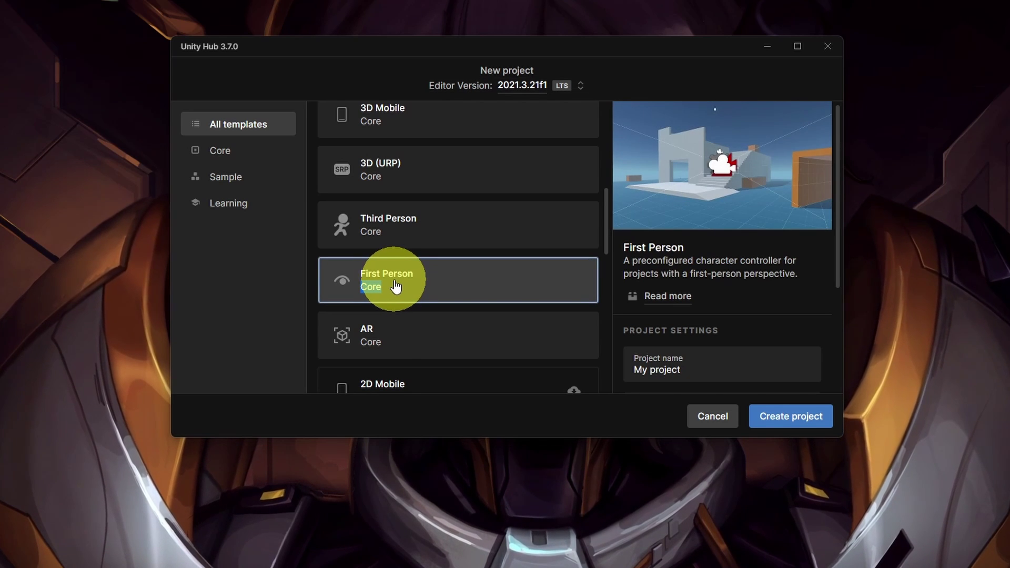
Name the new project Horror-Game in its project settings
{"action": "scroll", "coordinate": [746, 284], "scroll_direction": "down", "scroll_amount": 3}
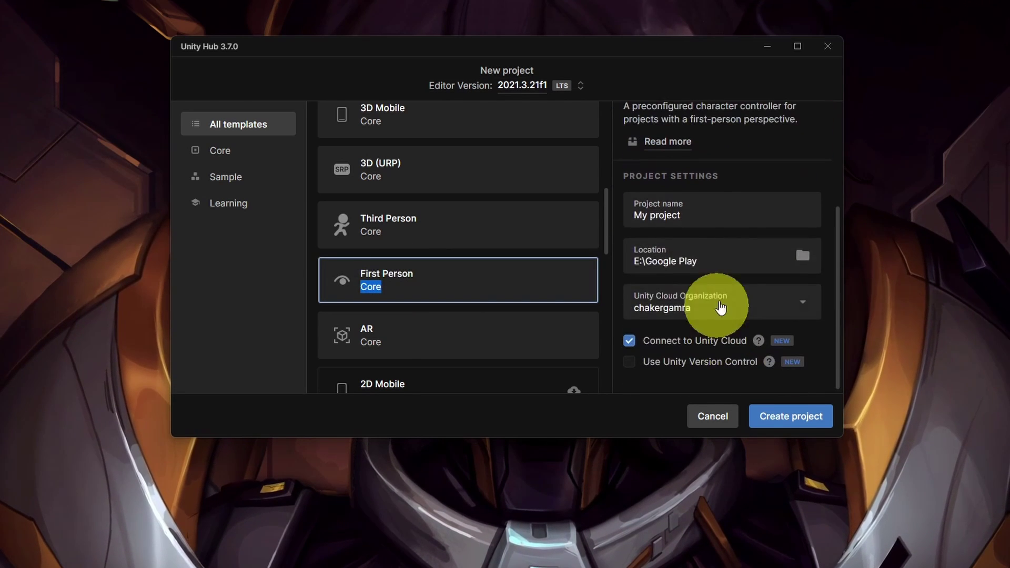
{"action": "left_click_drag", "start_coordinate": [700, 217], "coordinate": [603, 216]}
{"action": "type", "text": "Horror-Game"}
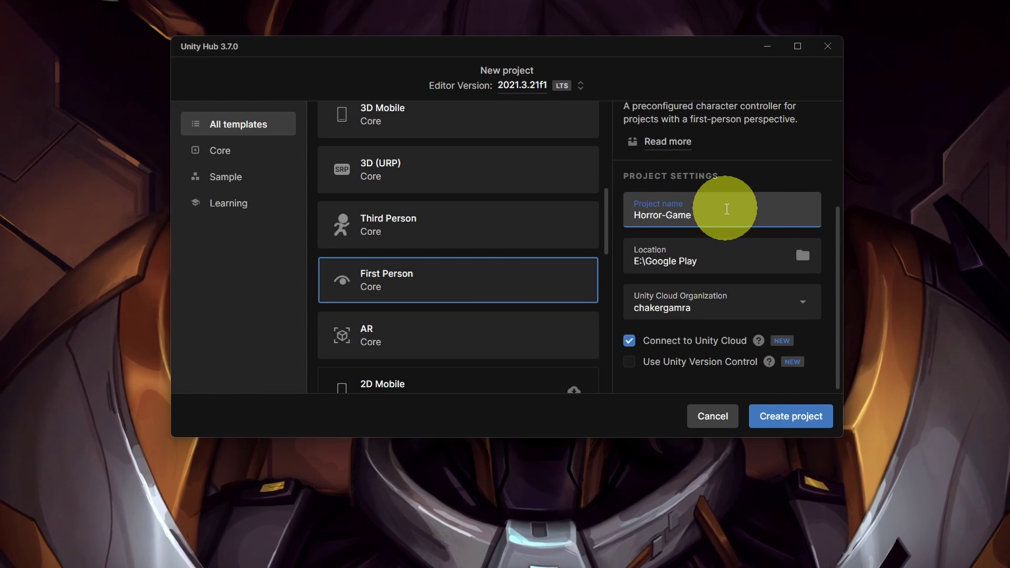
Choose the Desktop as the project's location and create the project
{"action": "left_click", "coordinate": [808, 260]}
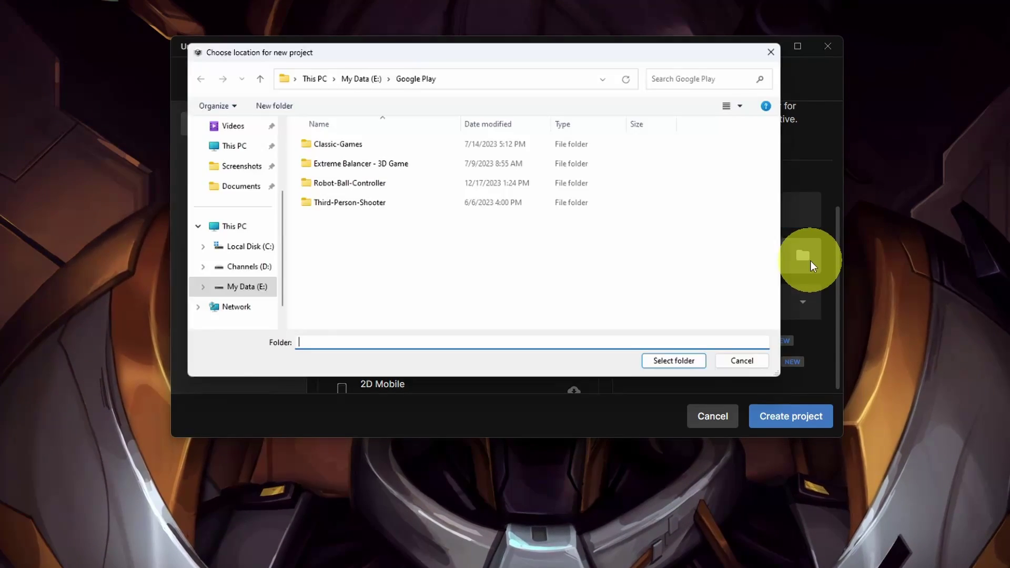
{"action": "left_click", "coordinate": [227, 170]}
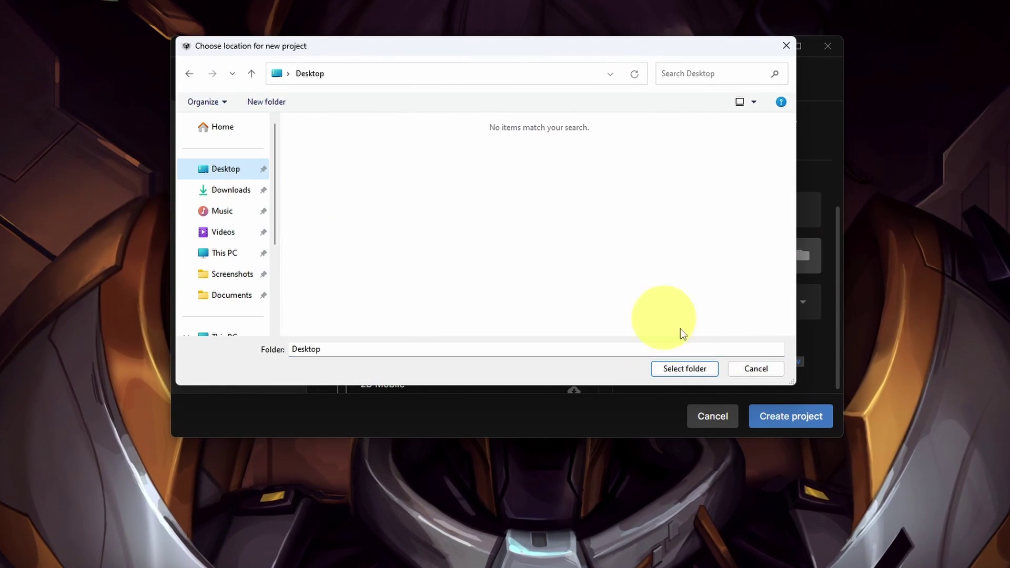
{"action": "left_click", "coordinate": [686, 363]}
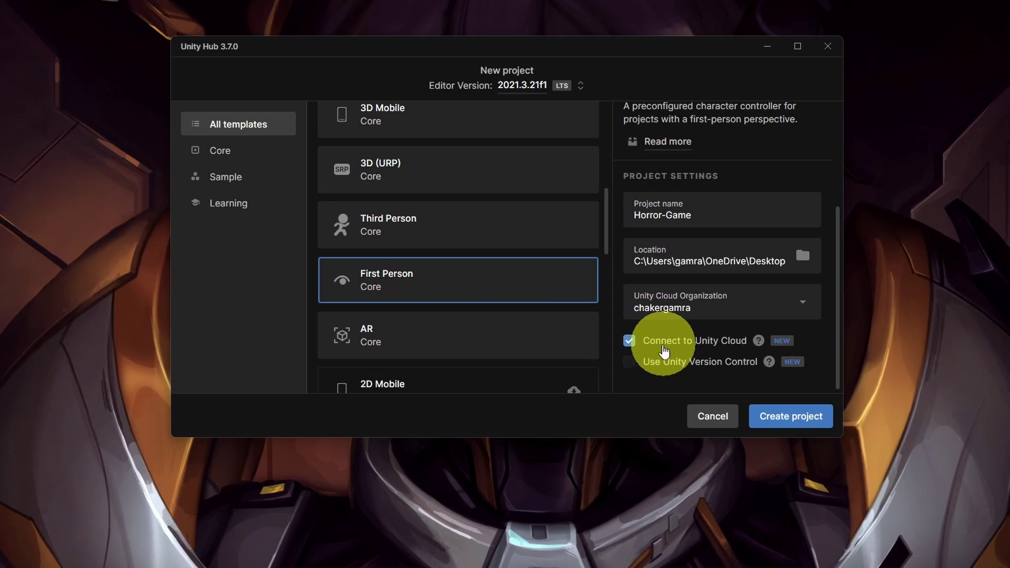
{"action": "left_click", "coordinate": [787, 417]}
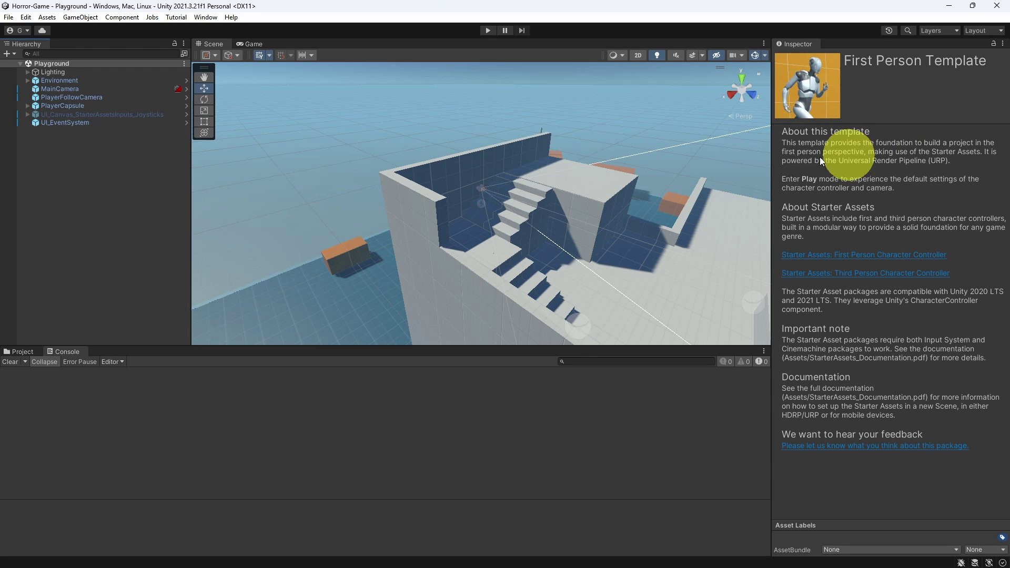
Play-test the Playground scene by walking the first-person character around, and end the test
{"action": "left_click", "coordinate": [486, 30]}
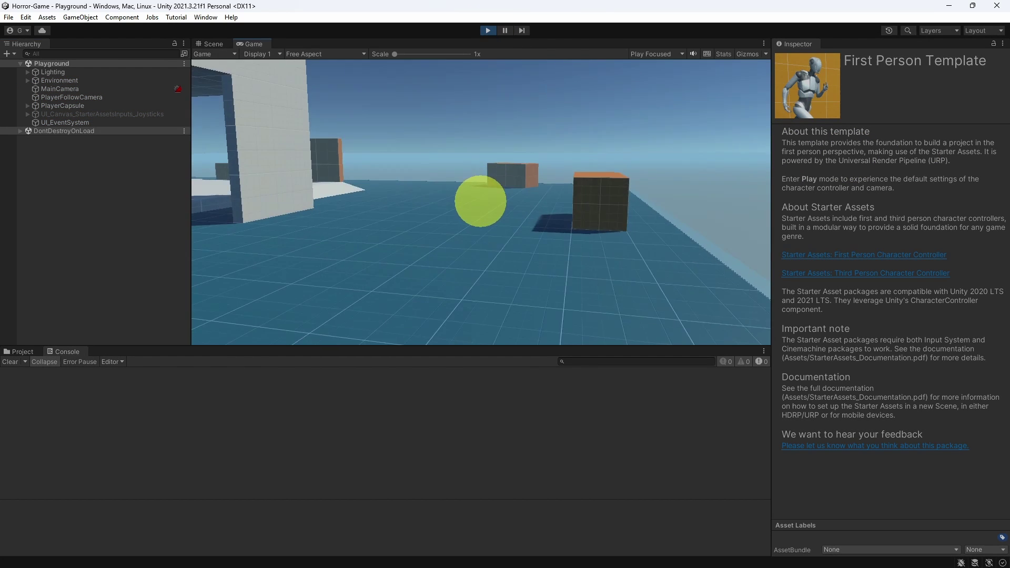
{"action": "key", "text": "w"}
{"action": "key", "text": "w"}
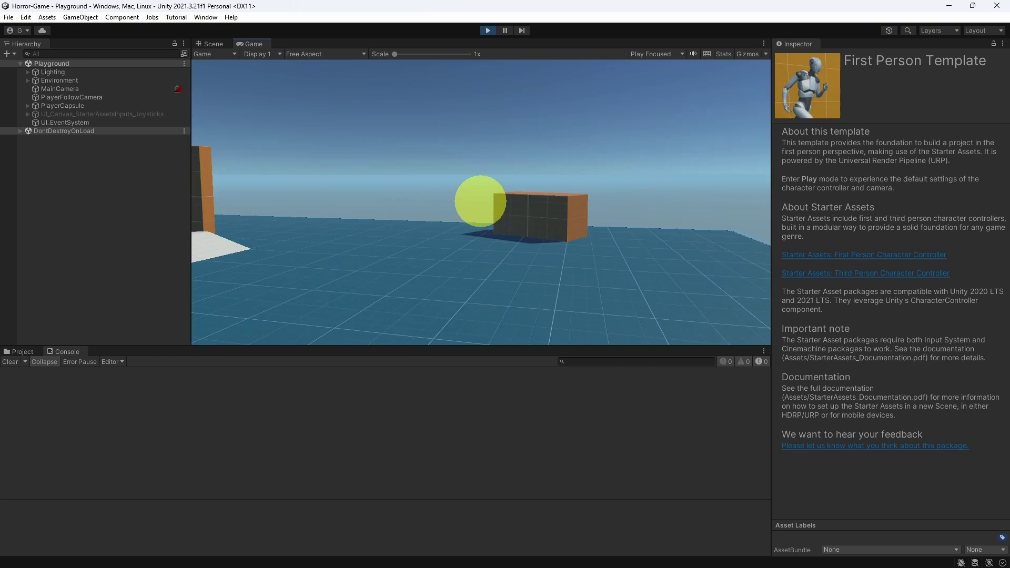
{"action": "key", "text": "w"}
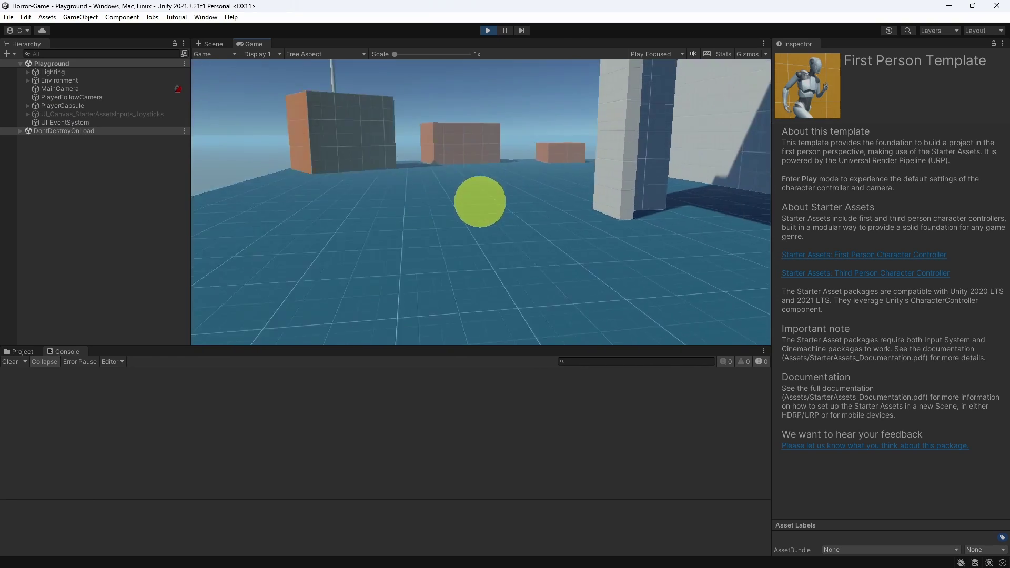
{"action": "left_click", "coordinate": [488, 31]}
Open the Unity Asset Store website from the editor and search it for horror
{"action": "right_click_drag", "start_coordinate": [385, 188], "coordinate": [494, 263]}
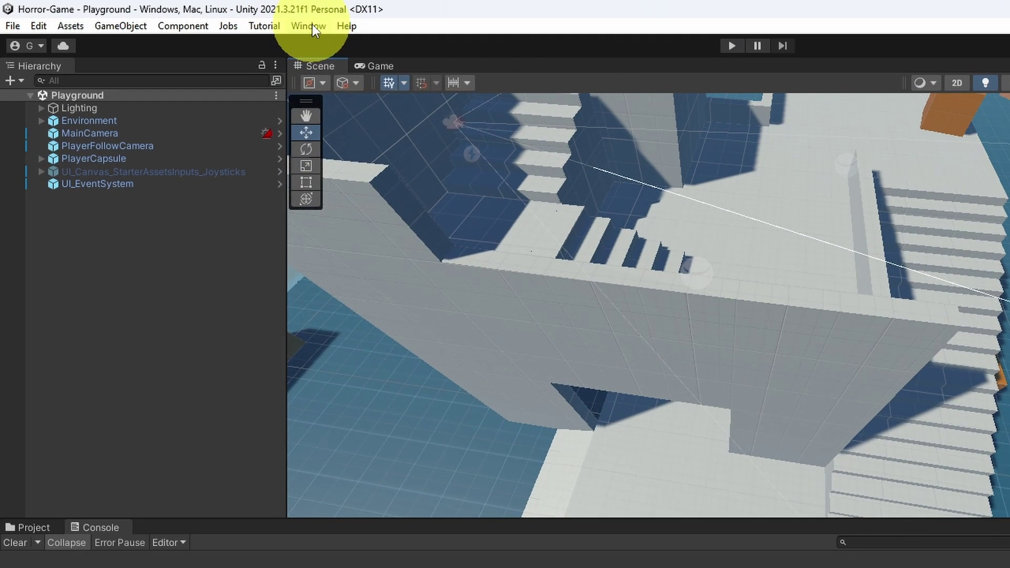
{"action": "left_click", "coordinate": [207, 15]}
{"action": "left_click", "coordinate": [387, 199]}
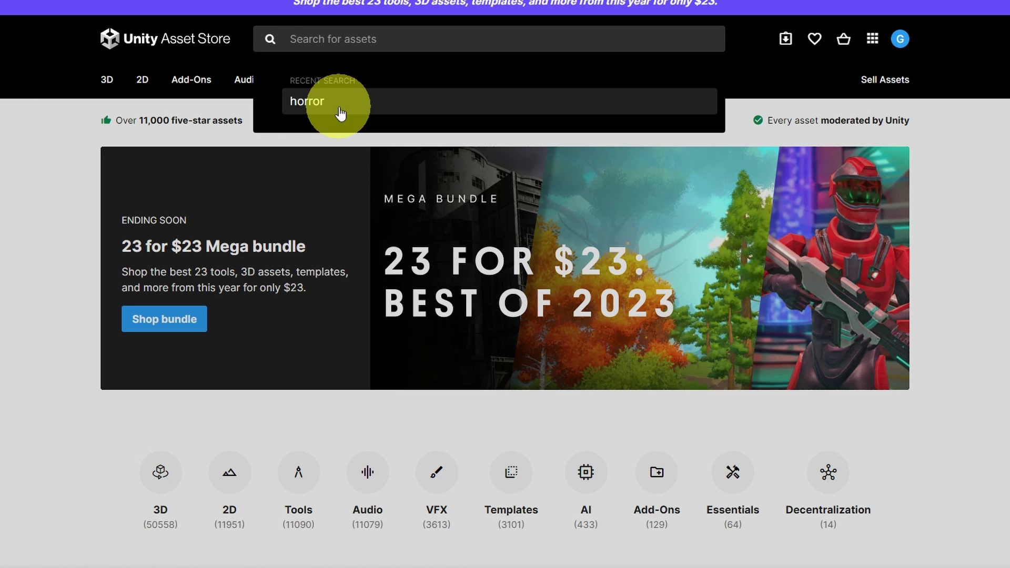
{"action": "left_click", "coordinate": [303, 101]}
Filter the horror search results to 3D Environments and Free Assets
{"action": "scroll", "coordinate": [824, 394], "scroll_direction": "down", "scroll_amount": 3}
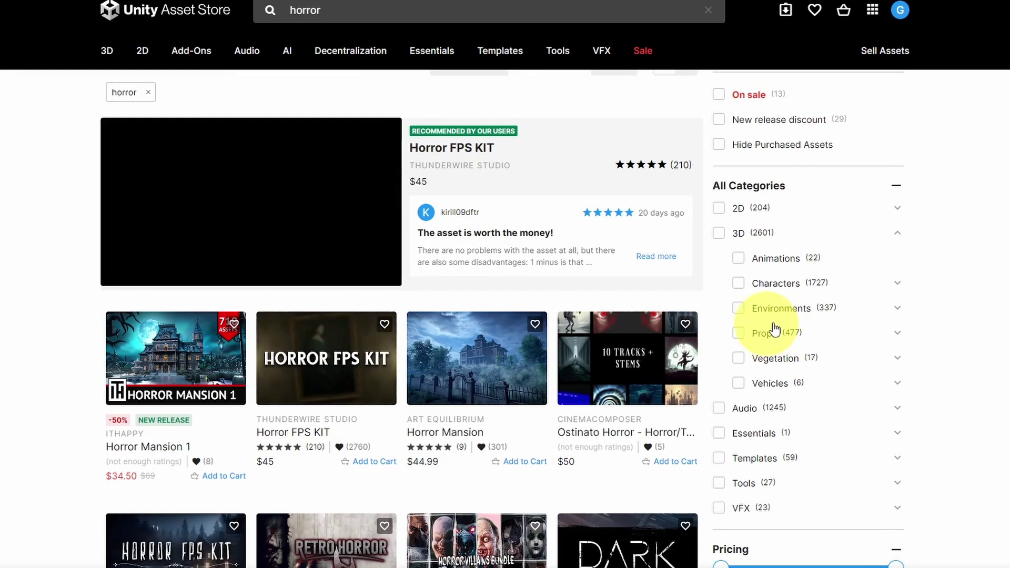
{"action": "left_click", "coordinate": [739, 309]}
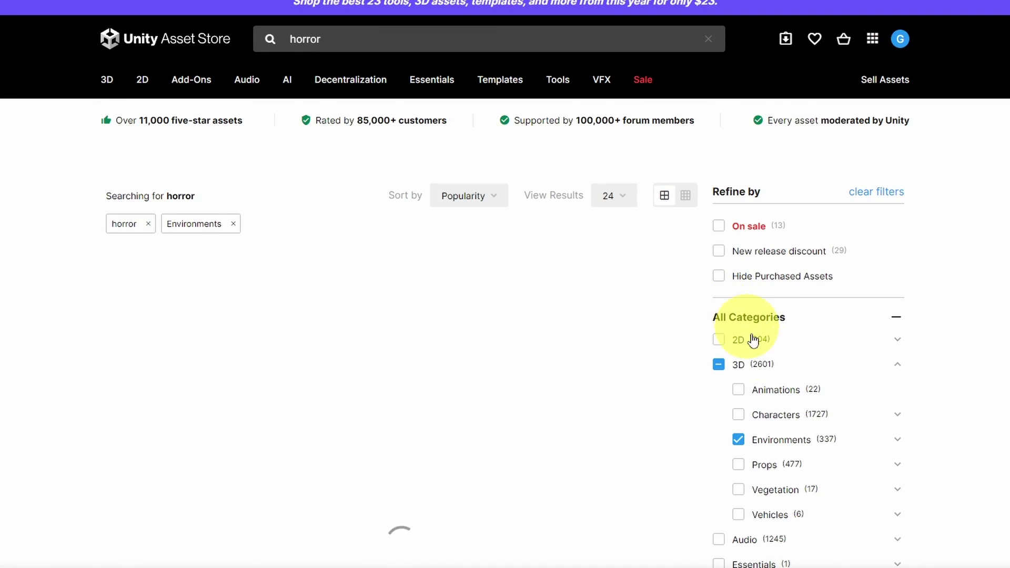
{"action": "scroll", "coordinate": [753, 341], "scroll_direction": "down", "scroll_amount": 9}
{"action": "left_click", "coordinate": [720, 284]}
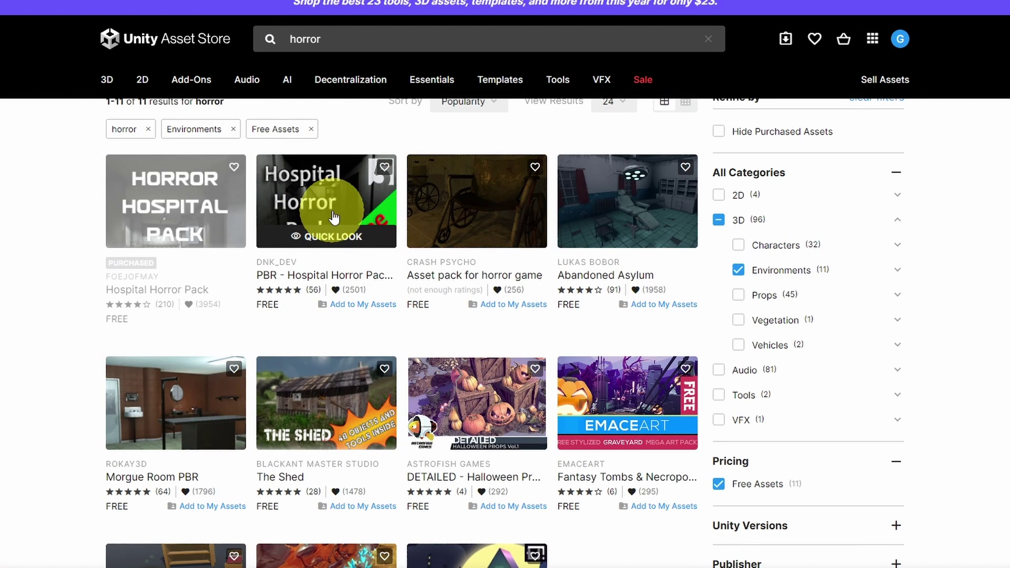
Add the PBR - Hospital Horror Pack. Free asset to My Assets, accepting the terms of service
{"action": "scroll", "coordinate": [335, 215], "scroll_direction": "up", "scroll_amount": 1}
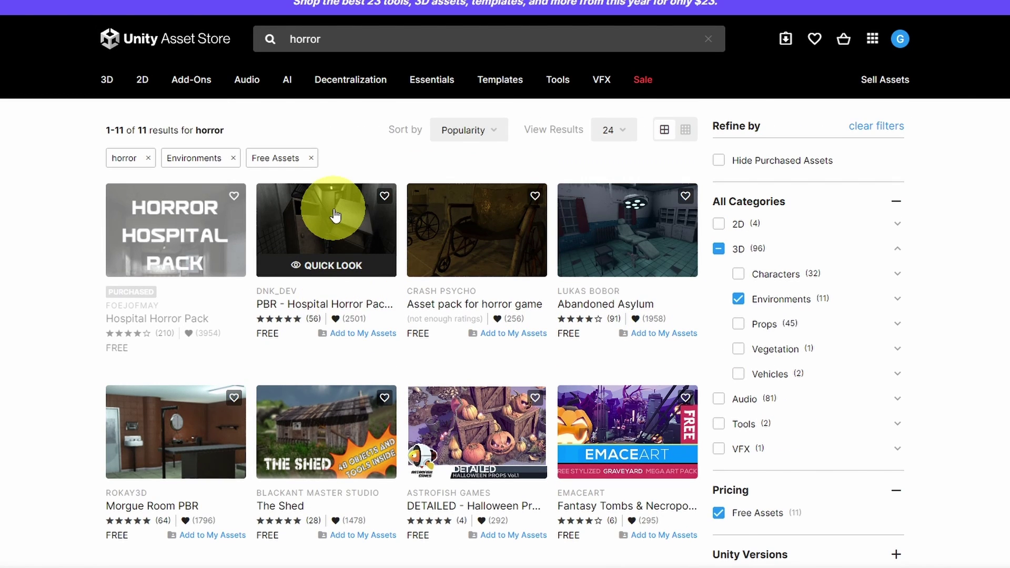
{"action": "left_click", "coordinate": [335, 215]}
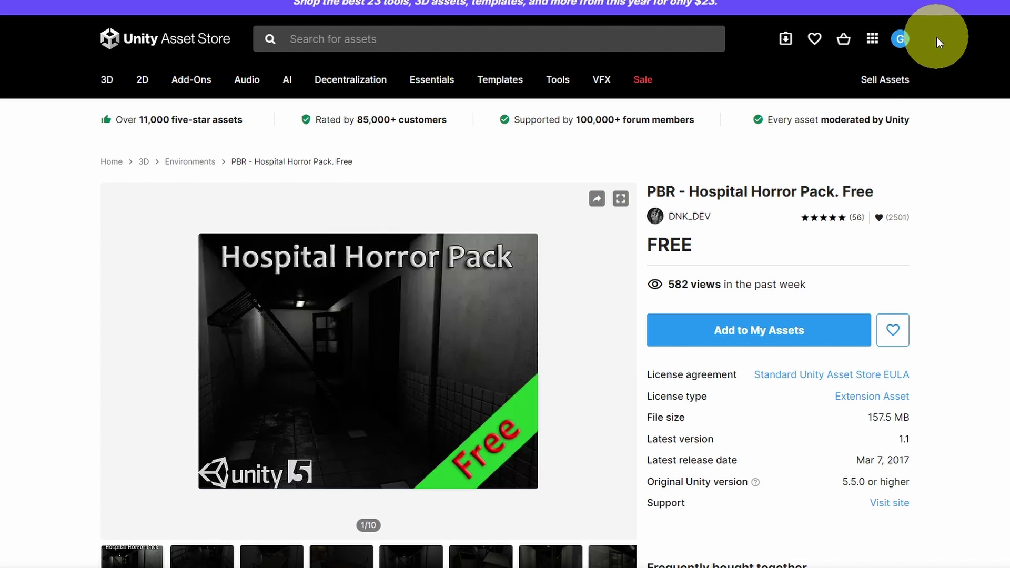
{"action": "left_click", "coordinate": [747, 331]}
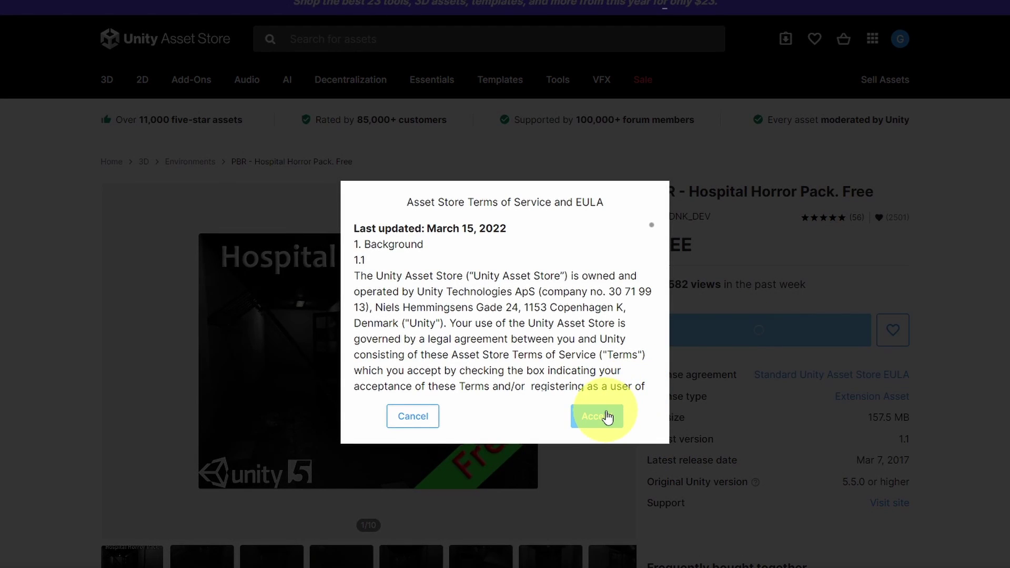
{"action": "left_click", "coordinate": [606, 416]}
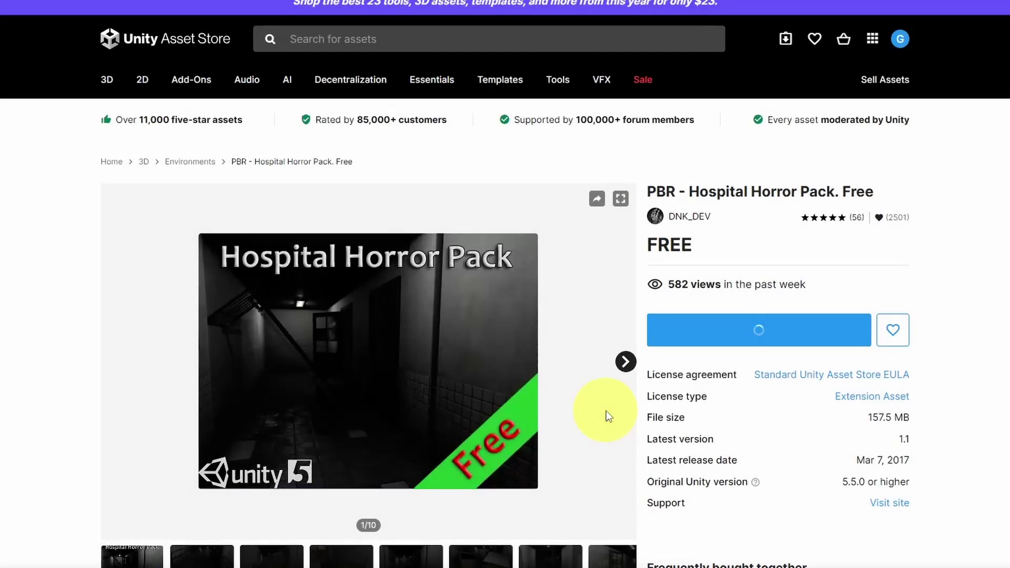
Open the PBR - Hospital Horror Pack. Free asset in the Unity Editor's Package Manager and download it
{"action": "left_click", "coordinate": [777, 33]}
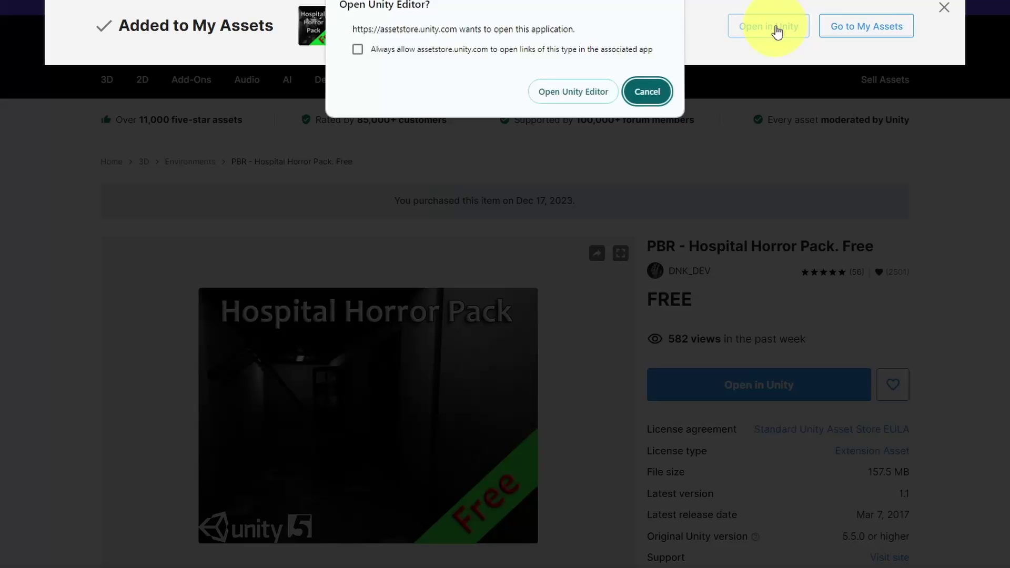
{"action": "left_click", "coordinate": [569, 90]}
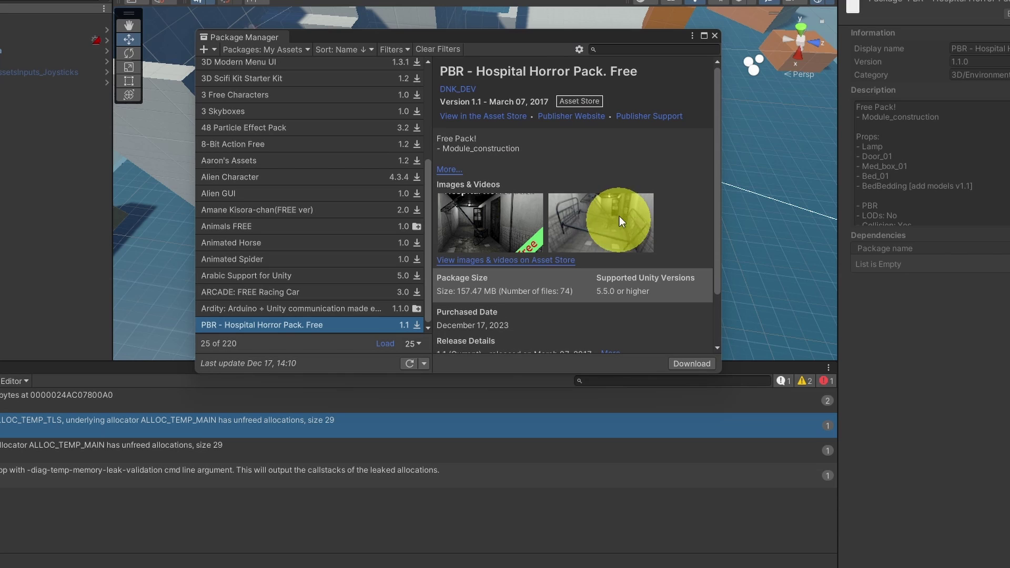
{"action": "scroll", "coordinate": [609, 206], "scroll_direction": "down", "scroll_amount": 3}
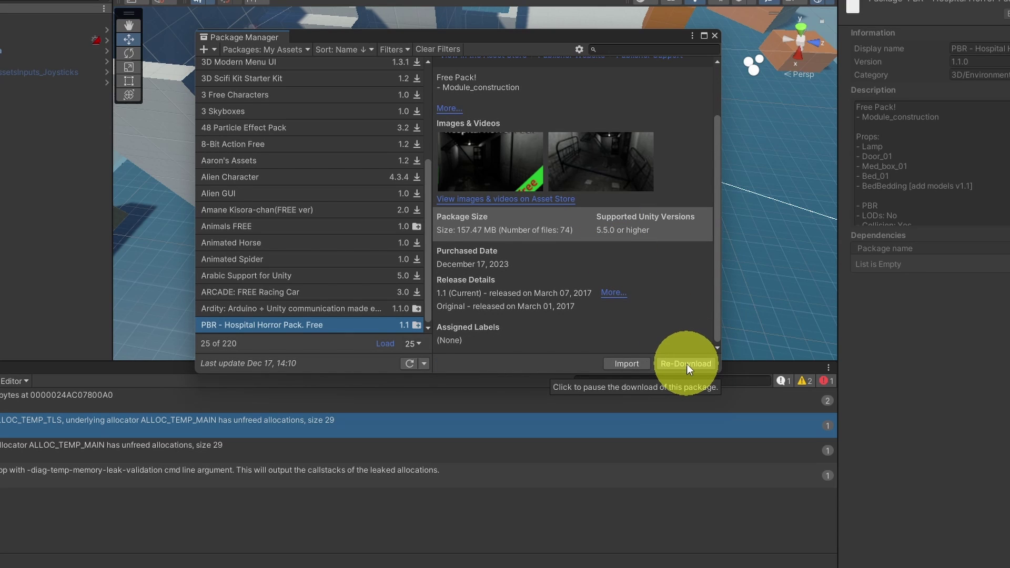
Import all files of the hospital pack into the project and close the Package Manager
{"action": "left_click", "coordinate": [639, 360]}
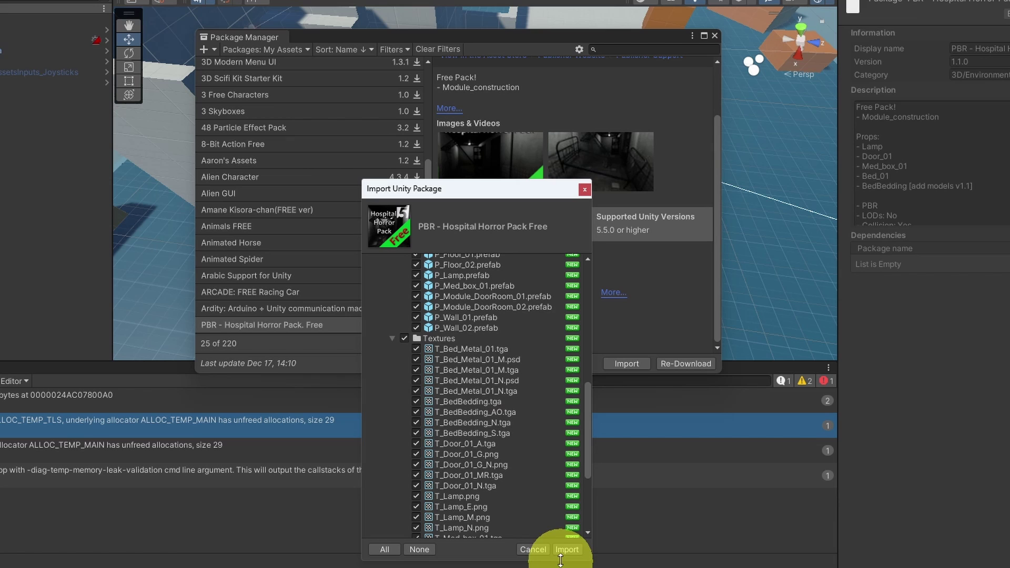
{"action": "left_click", "coordinate": [566, 549]}
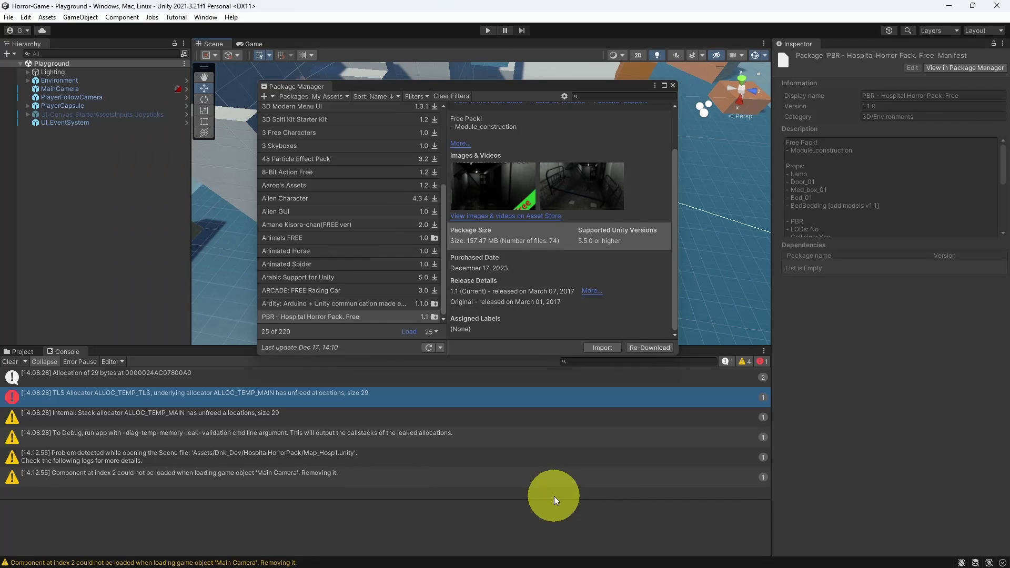
{"action": "left_click", "coordinate": [672, 86]}
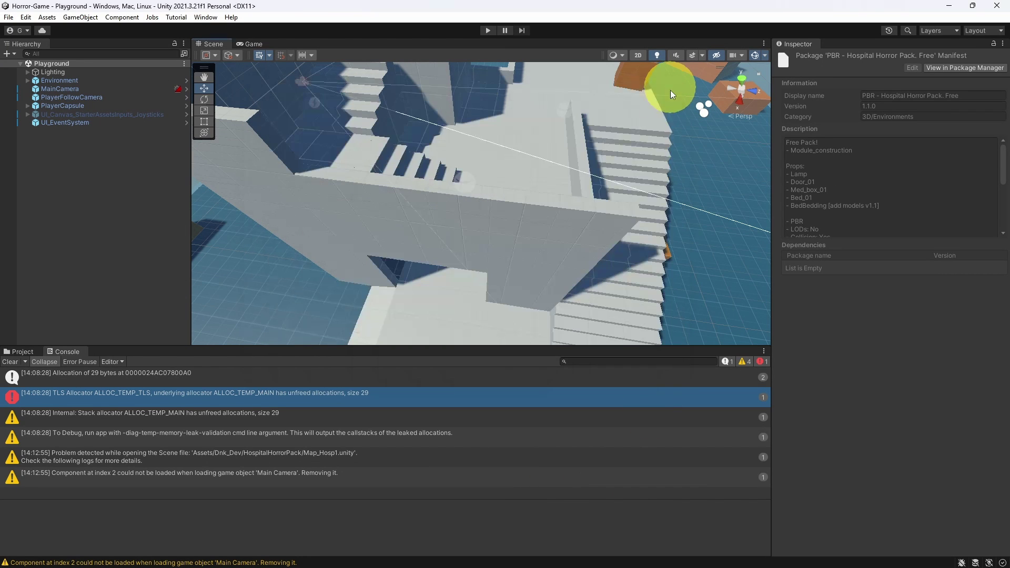
Clear the console messages and open the Map_Hosp1 scene from the HospitalHorrorPack folder
{"action": "left_click", "coordinate": [12, 363]}
{"action": "left_click", "coordinate": [19, 351]}
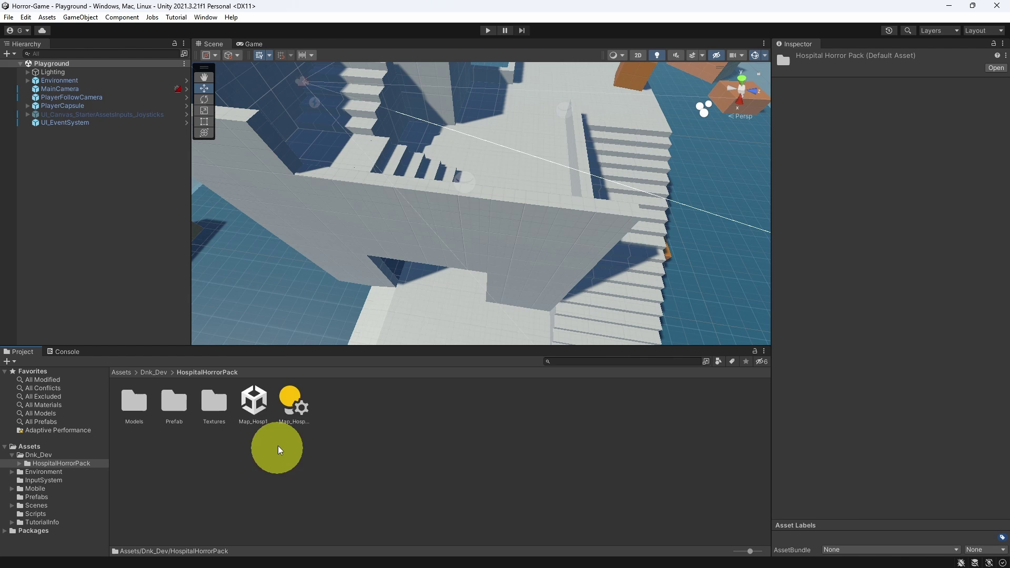
{"action": "double_click", "coordinate": [252, 406]}
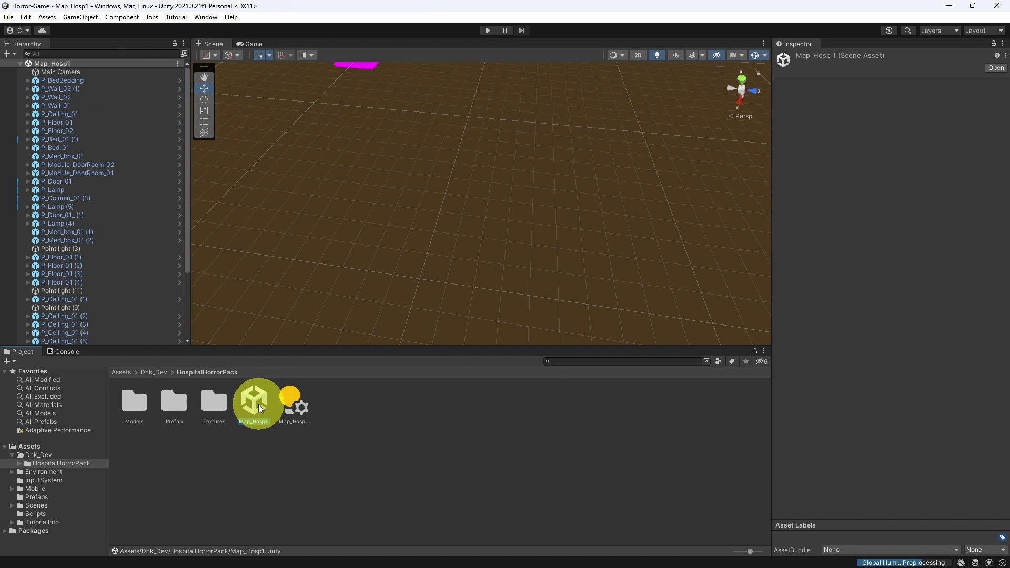
{"action": "right_click_drag", "start_coordinate": [545, 149], "coordinate": [450, 77]}
{"action": "left_click_drag", "start_coordinate": [451, 78], "coordinate": [514, 187], "text": "alt"}
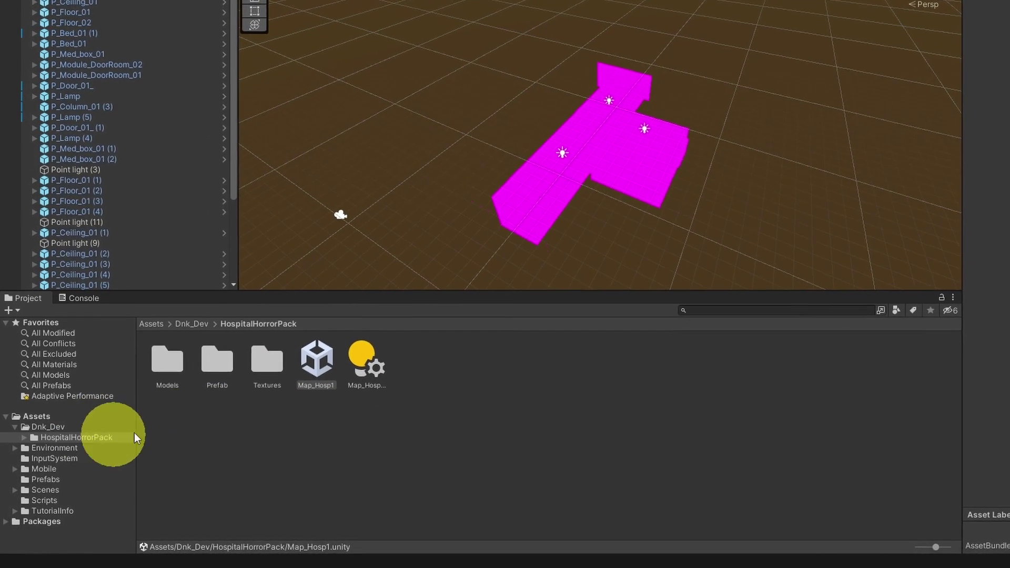
In the pack's Models/Materials folder, convert the five materials with magenta previews, from M_BedBedding to Mat_Tile02, to URP
{"action": "double_click", "coordinate": [203, 329]}
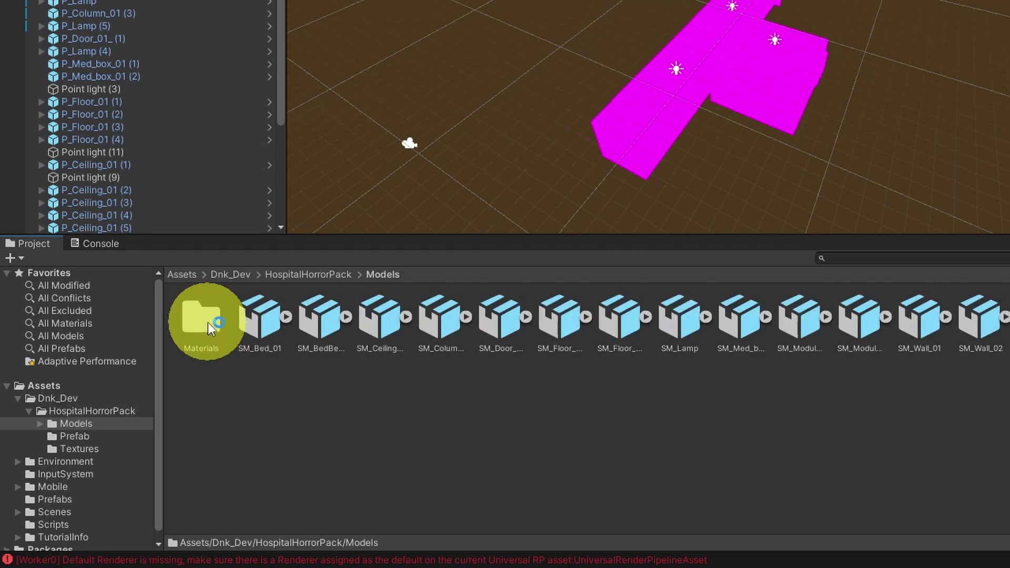
{"action": "double_click", "coordinate": [204, 321]}
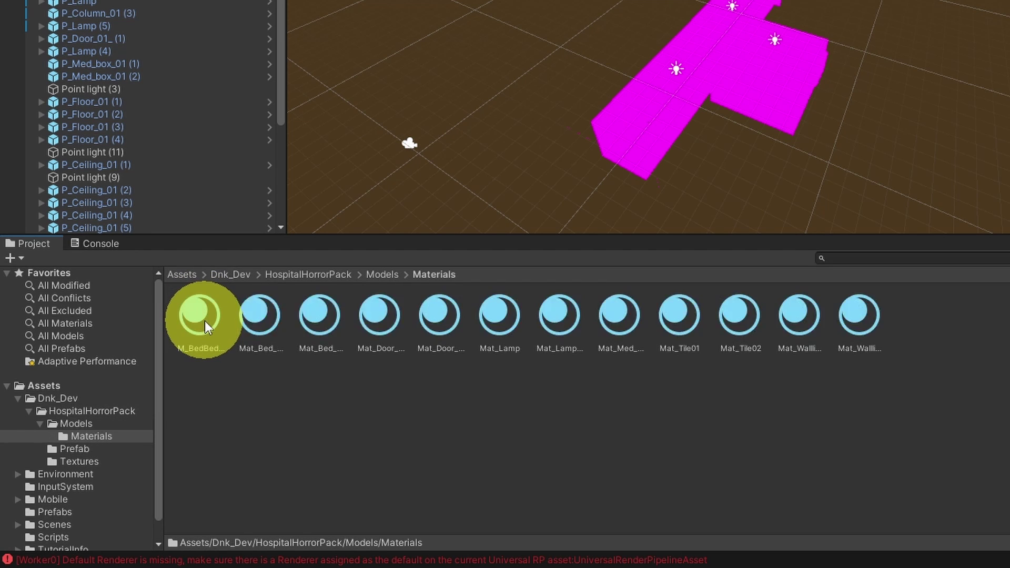
{"action": "left_click", "coordinate": [214, 323]}
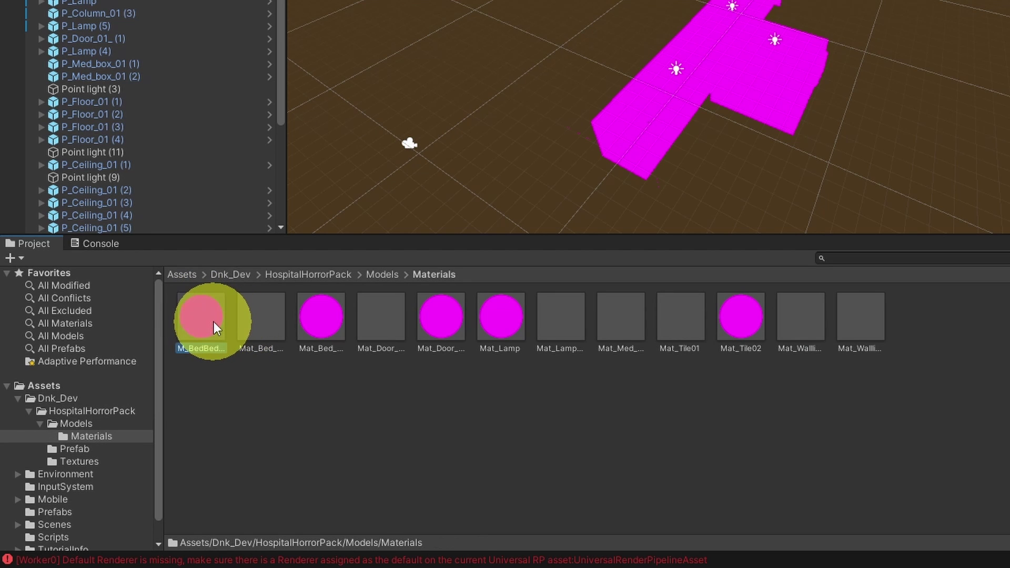
{"action": "left_click", "coordinate": [331, 317], "text": "ctrl"}
{"action": "left_click", "coordinate": [447, 318], "text": "ctrl"}
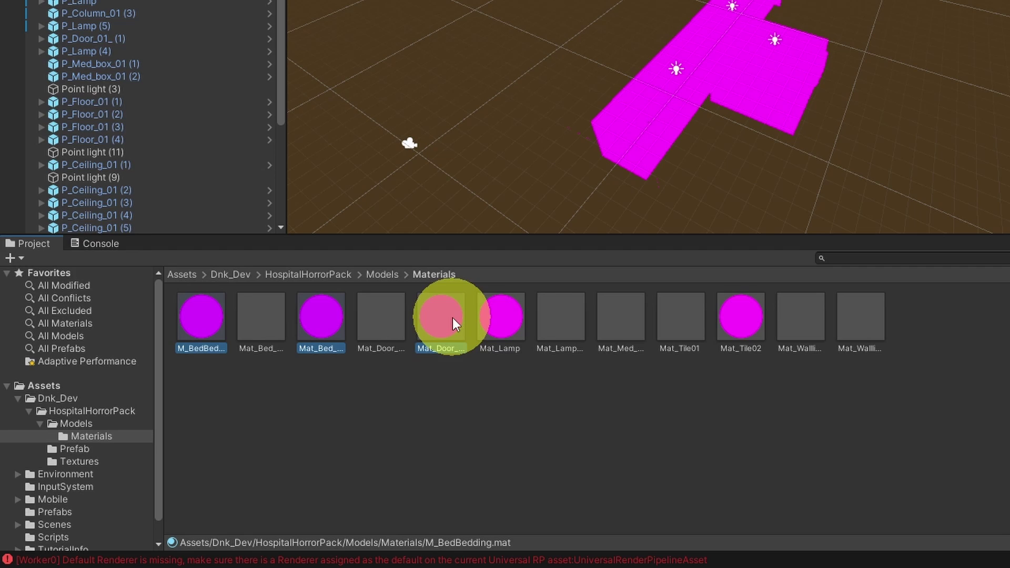
{"action": "left_click", "coordinate": [501, 316], "text": "ctrl"}
{"action": "left_click", "coordinate": [740, 317], "text": "ctrl"}
{"action": "left_click", "coordinate": [25, 17]}
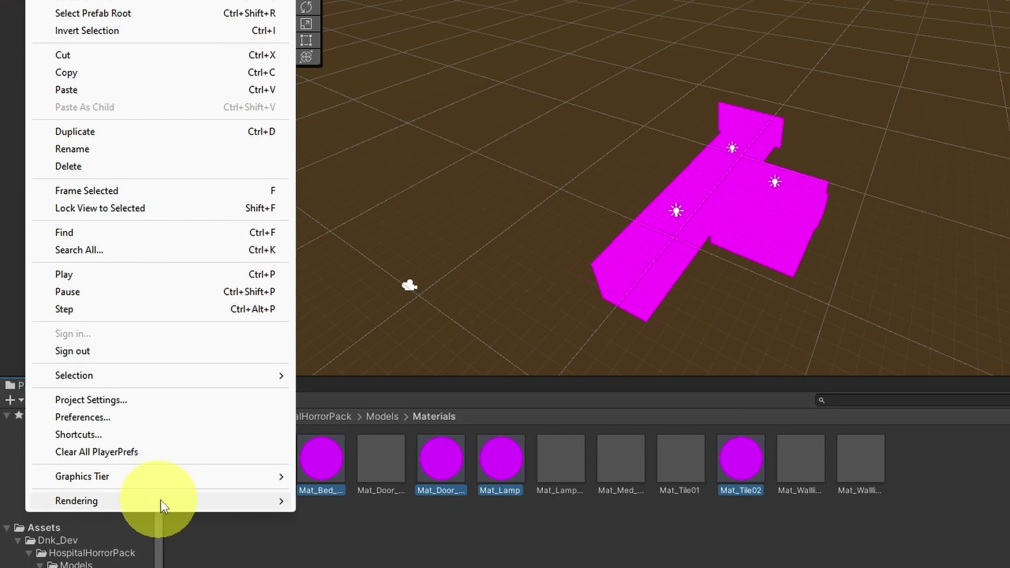
{"action": "mouse_move", "coordinate": [107, 427]}
{"action": "mouse_move", "coordinate": [264, 430]}
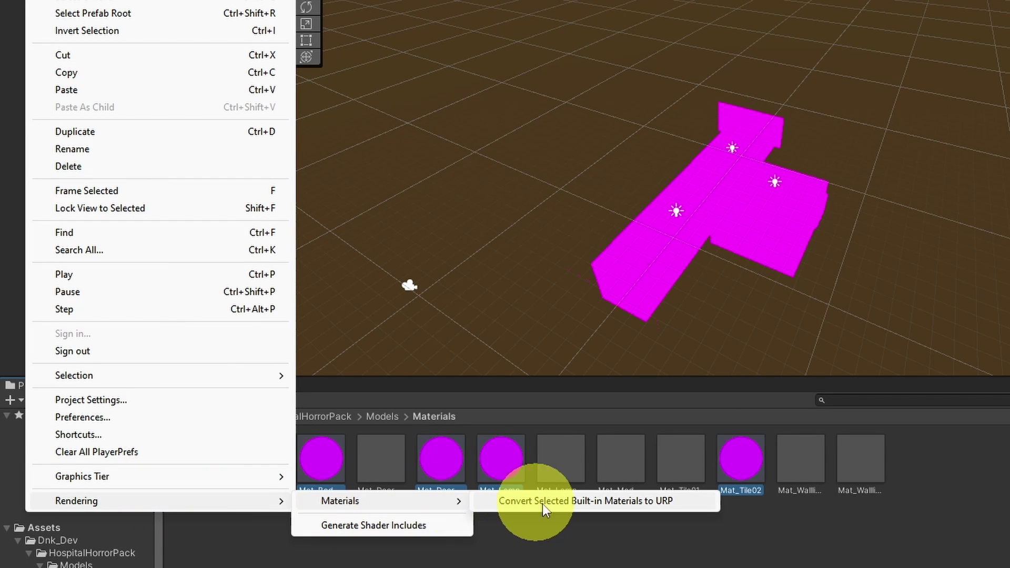
{"action": "left_click", "coordinate": [667, 506]}
{"action": "left_click", "coordinate": [765, 322]}
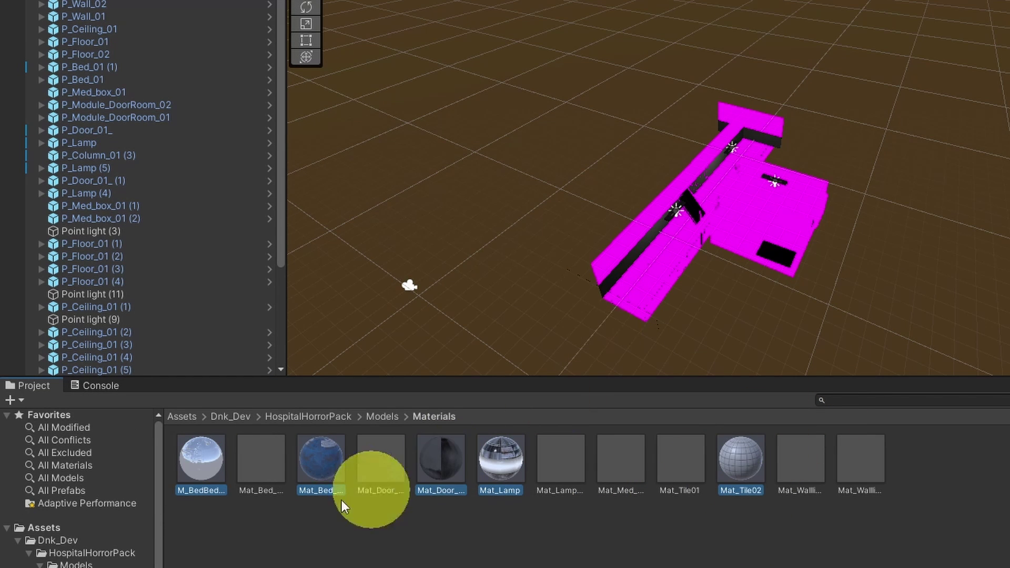
Convert the seven remaining built-in materials in the Materials folder, including Mat_Tile01 and the two wall materials, to URP
{"action": "left_click", "coordinate": [264, 462]}
{"action": "left_click", "coordinate": [381, 457], "text": "ctrl"}
{"action": "left_click", "coordinate": [560, 458], "text": "ctrl"}
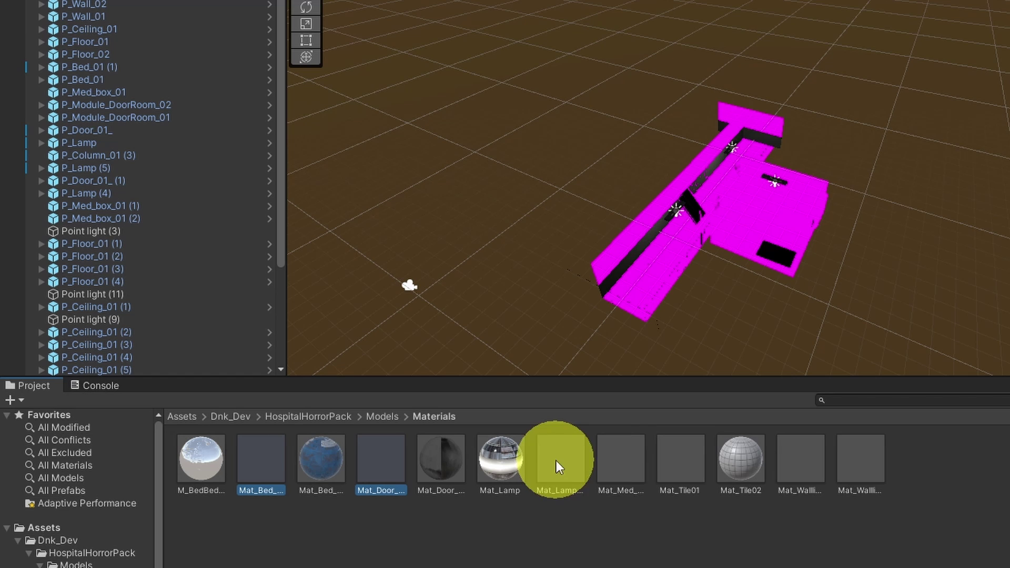
{"action": "left_click", "coordinate": [620, 458], "text": "ctrl"}
{"action": "left_click", "coordinate": [681, 458], "text": "ctrl"}
{"action": "left_click", "coordinate": [800, 457], "text": "ctrl"}
{"action": "left_click", "coordinate": [860, 458], "text": "ctrl"}
{"action": "left_click", "coordinate": [38, 9]}
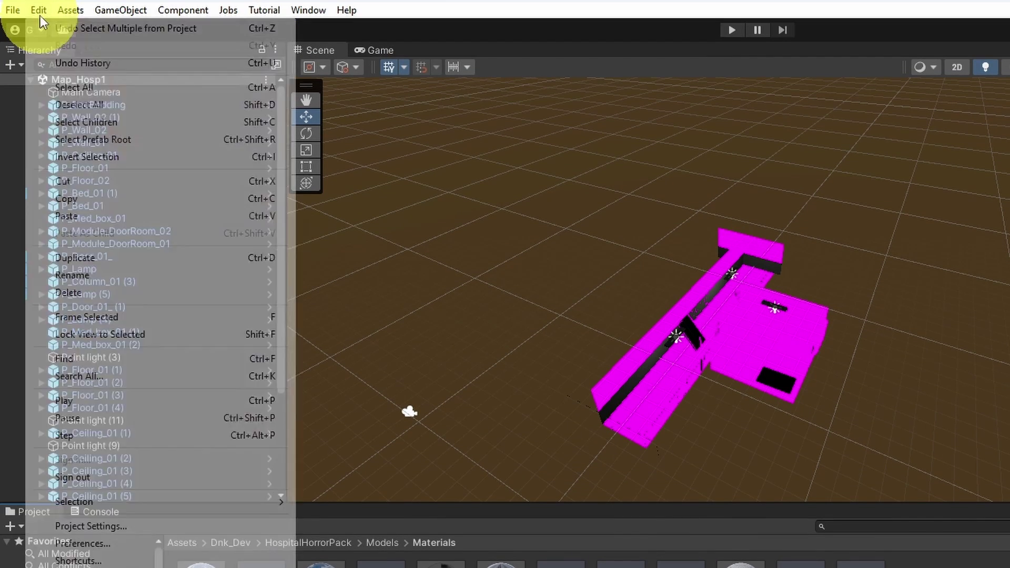
{"action": "mouse_move", "coordinate": [127, 520]}
{"action": "mouse_move", "coordinate": [384, 523]}
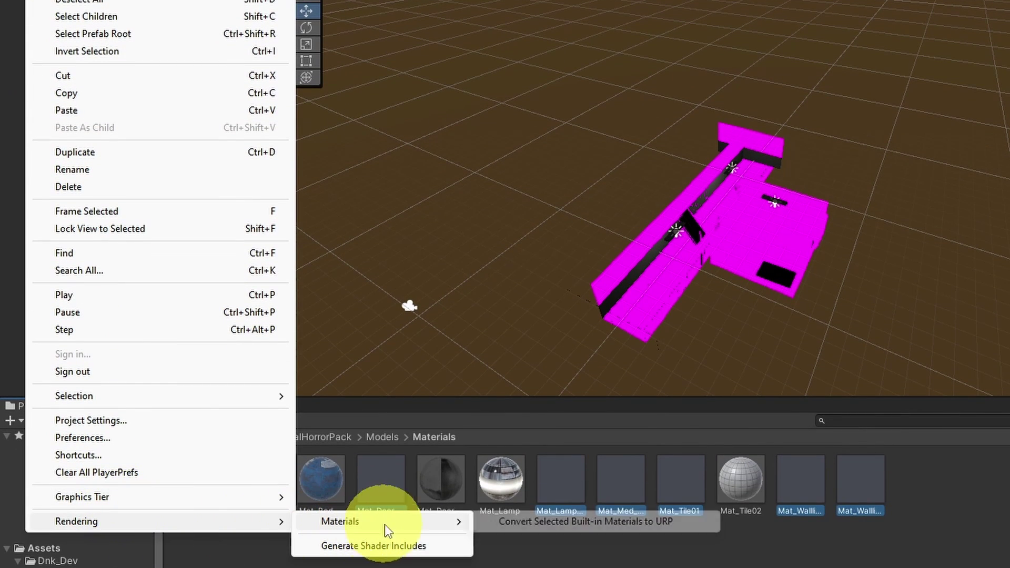
{"action": "left_click", "coordinate": [608, 521]}
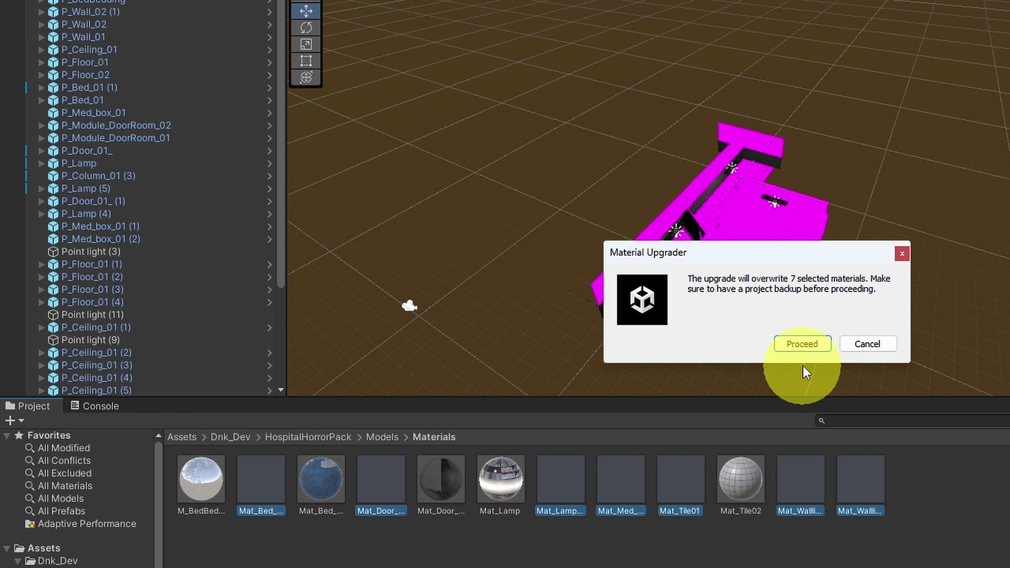
{"action": "left_click", "coordinate": [799, 343]}
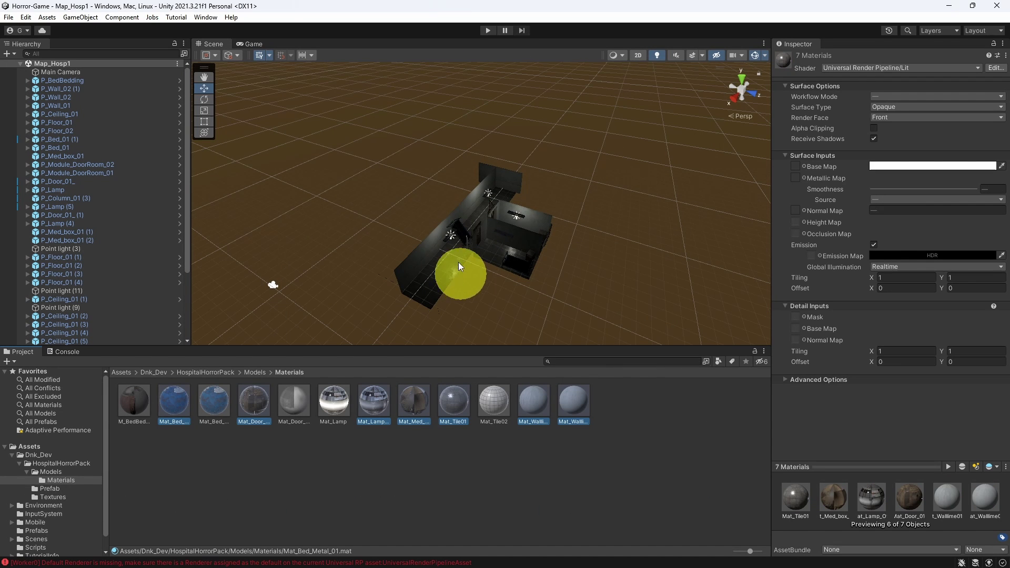
Examine the hospital building through the game camera, and inspect its corridor up close in the scene
{"action": "left_click", "coordinate": [253, 44]}
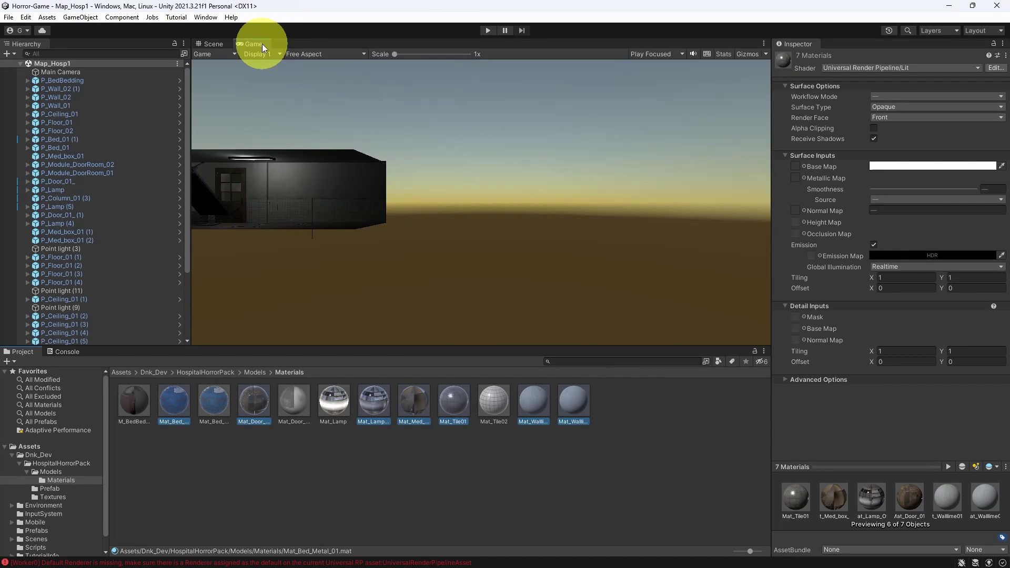
{"action": "left_click", "coordinate": [212, 44]}
{"action": "left_click_drag", "start_coordinate": [378, 189], "coordinate": [426, 240], "text": "alt"}
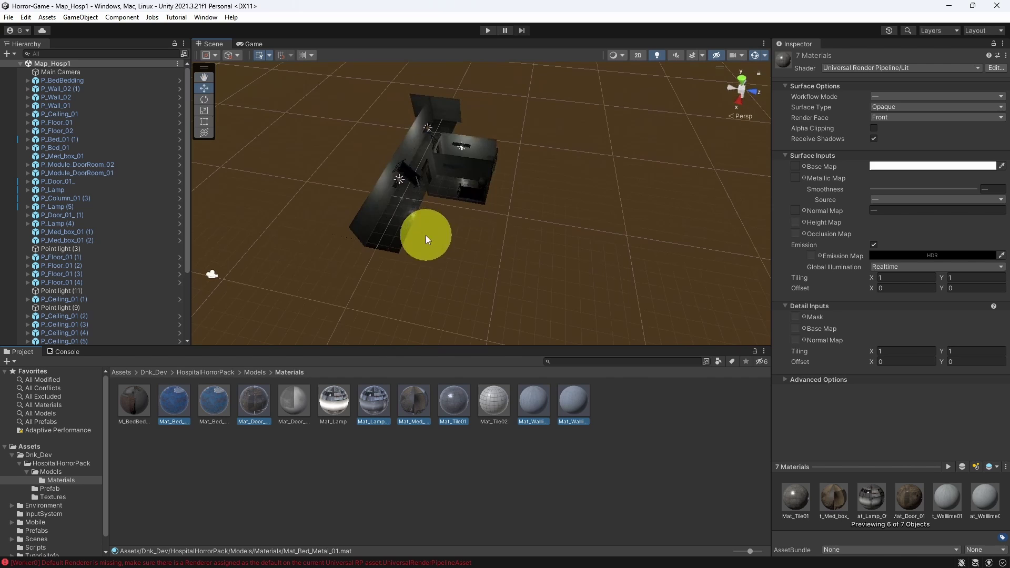
{"action": "middle_click_drag", "start_coordinate": [386, 242], "coordinate": [364, 228]}
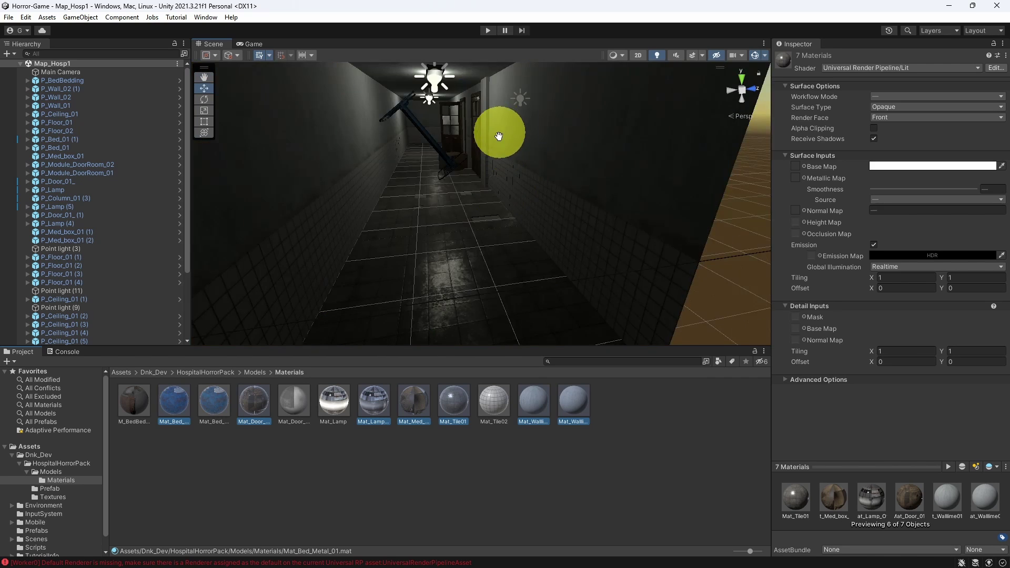
{"action": "middle_click_drag", "start_coordinate": [498, 137], "coordinate": [506, 203]}
{"action": "scroll", "coordinate": [501, 192], "scroll_direction": "up", "scroll_amount": 2}
{"action": "right_click_drag", "start_coordinate": [502, 228], "coordinate": [484, 194]}
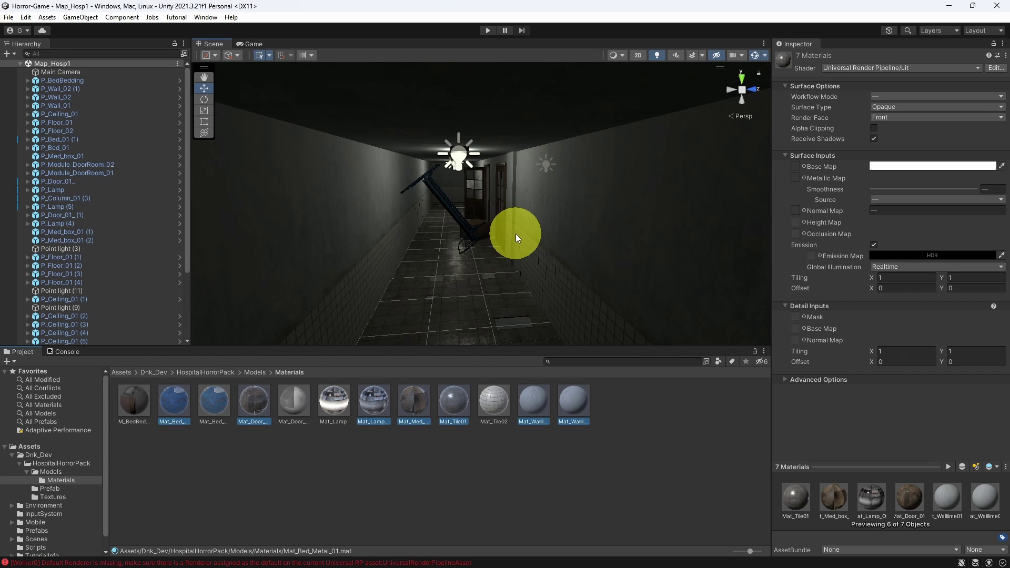
{"action": "mouse_move", "coordinate": [532, 210]}
{"action": "right_mouse_down"}
{"action": "mouse_move", "coordinate": [513, 226]}
{"action": "mouse_move", "coordinate": [531, 221]}
{"action": "right_mouse_up"}
Show the project's Prefabs folder and delete the Main Camera from the Map_Hosp1 scene
{"action": "left_click", "coordinate": [50, 530]}
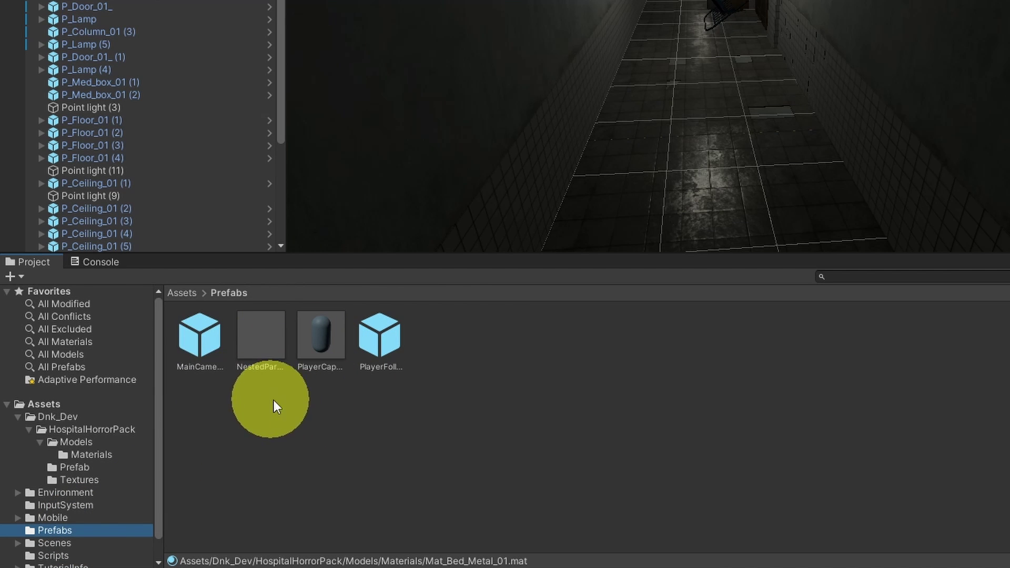
{"action": "left_click", "coordinate": [108, 34]}
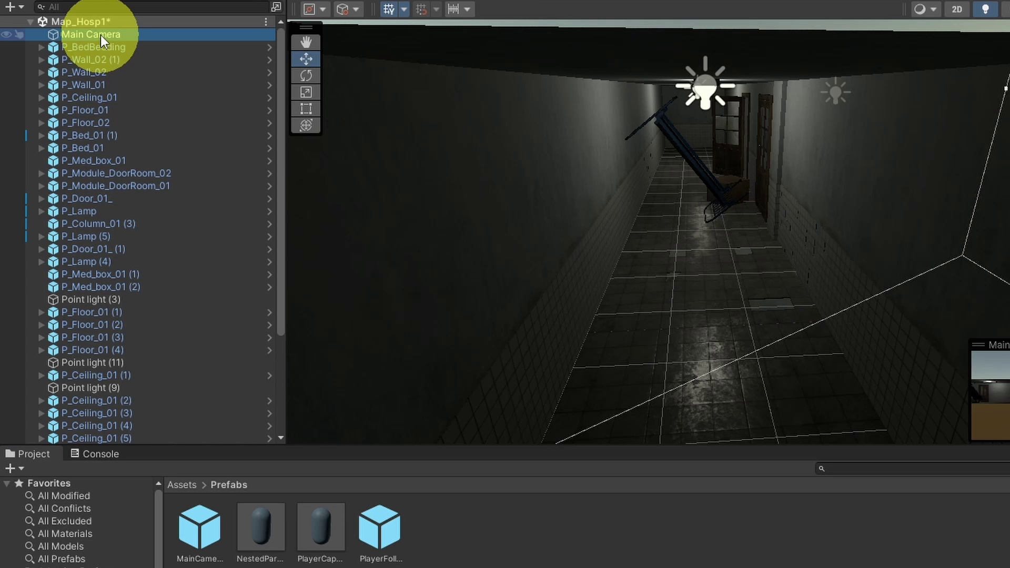
{"action": "key", "text": "Delete"}
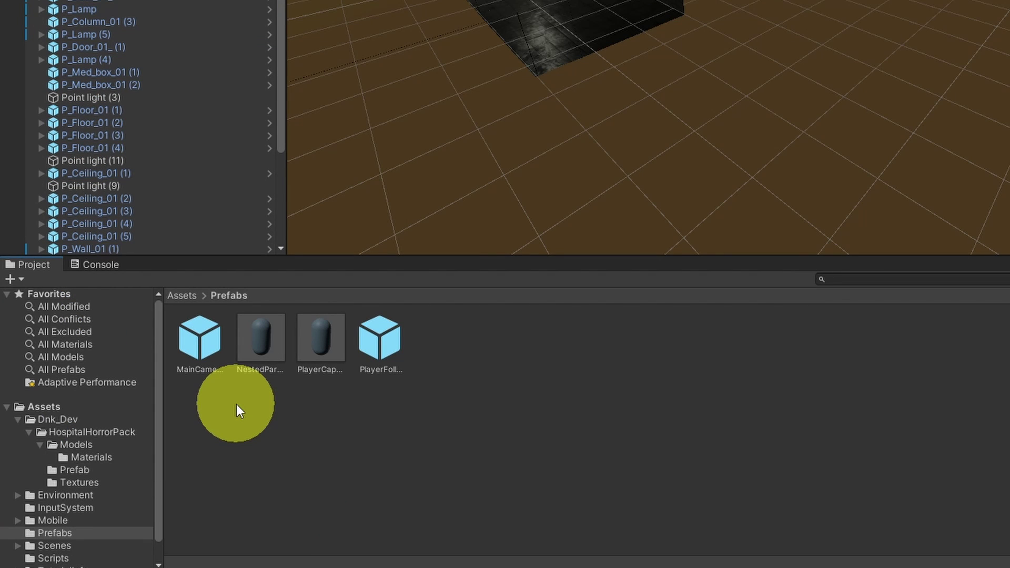
{"action": "left_click", "coordinate": [203, 348]}
{"action": "left_click", "coordinate": [321, 347], "text": "ctrl"}
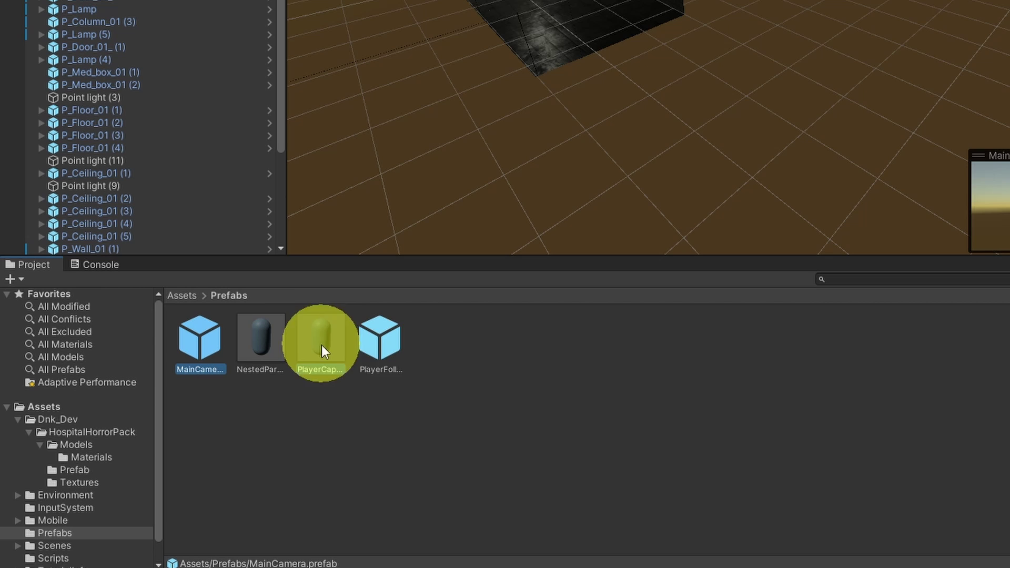
{"action": "left_click", "coordinate": [387, 343], "text": "ctrl"}
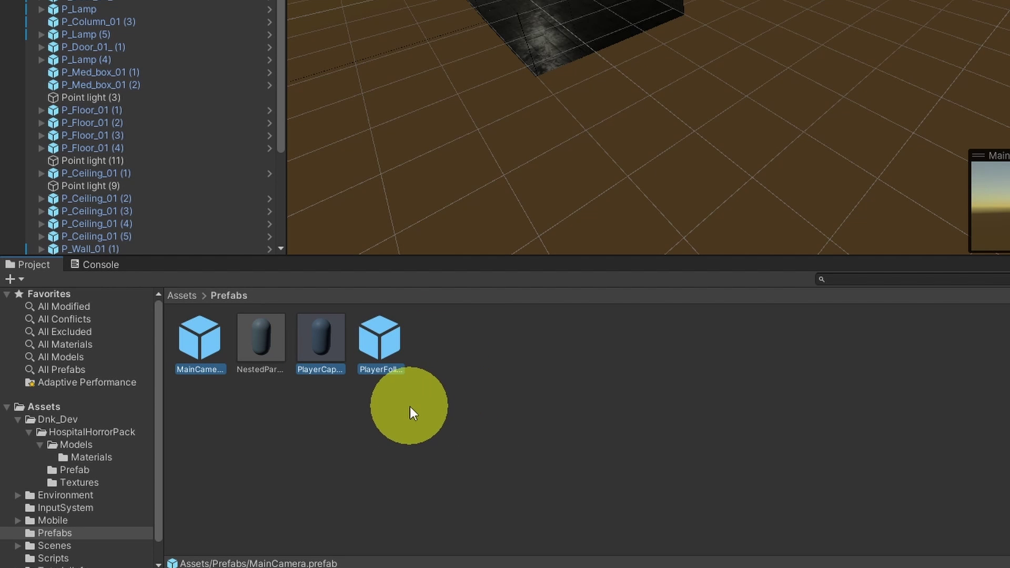
{"action": "left_click", "coordinate": [340, 423]}
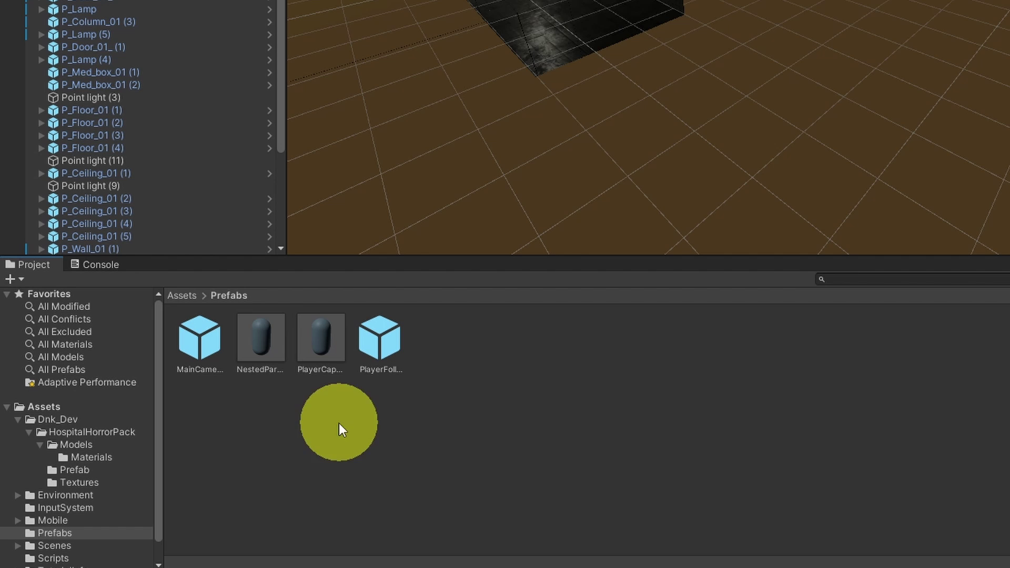
Add the NestedParent_Unpack player prefab to the Map_Hosp1 scene hierarchy
{"action": "left_click", "coordinate": [253, 342]}
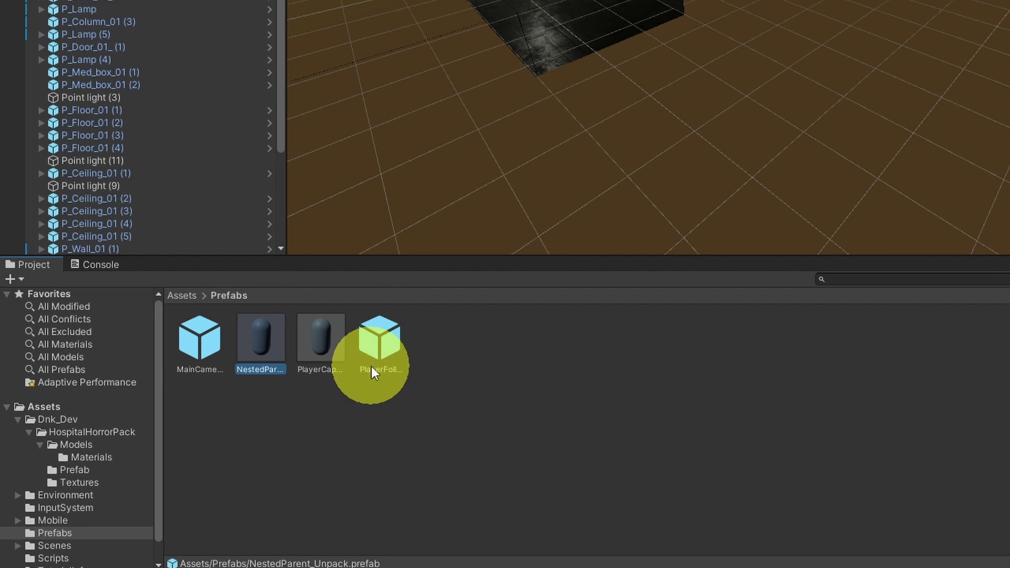
{"action": "left_click_drag", "start_coordinate": [253, 356], "coordinate": [289, 58]}
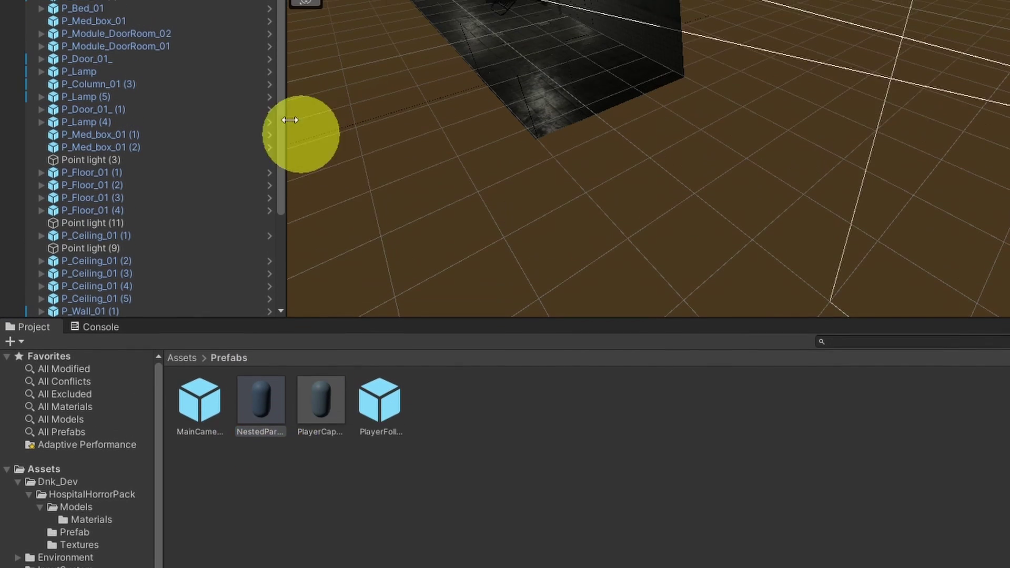
{"action": "left_click_drag", "start_coordinate": [290, 120], "coordinate": [116, 47]}
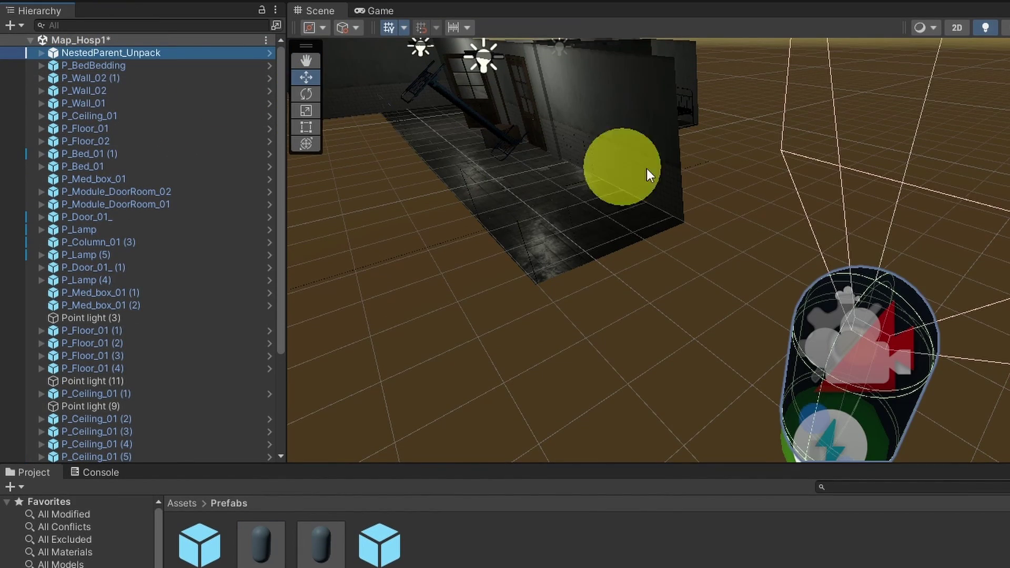
Move NestedParent_Unpack along X toward the hospital building, to Position X 16.29
{"action": "scroll", "coordinate": [646, 169], "scroll_direction": "down", "scroll_amount": 10}
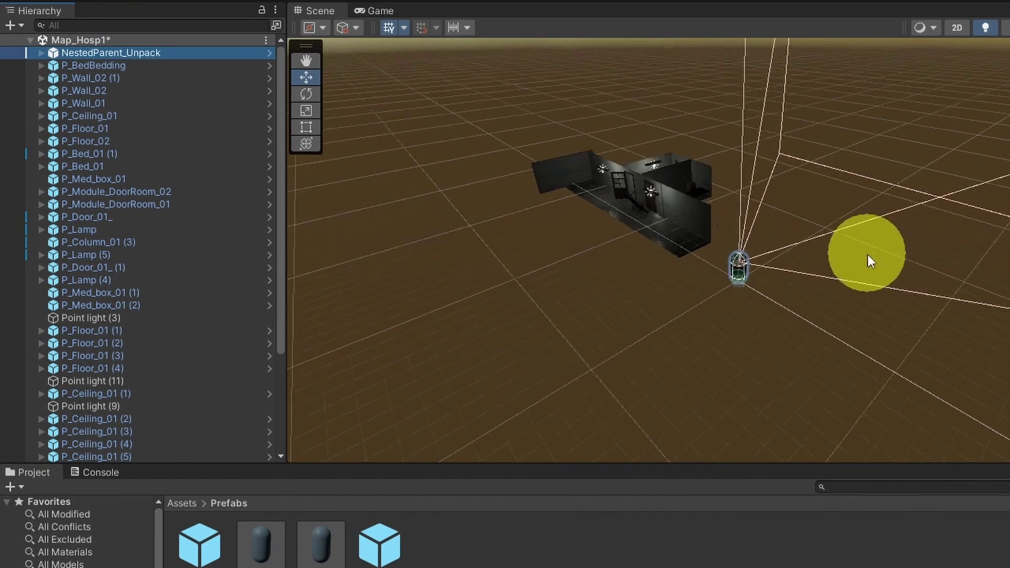
{"action": "scroll", "coordinate": [866, 255], "scroll_direction": "down", "scroll_amount": 6}
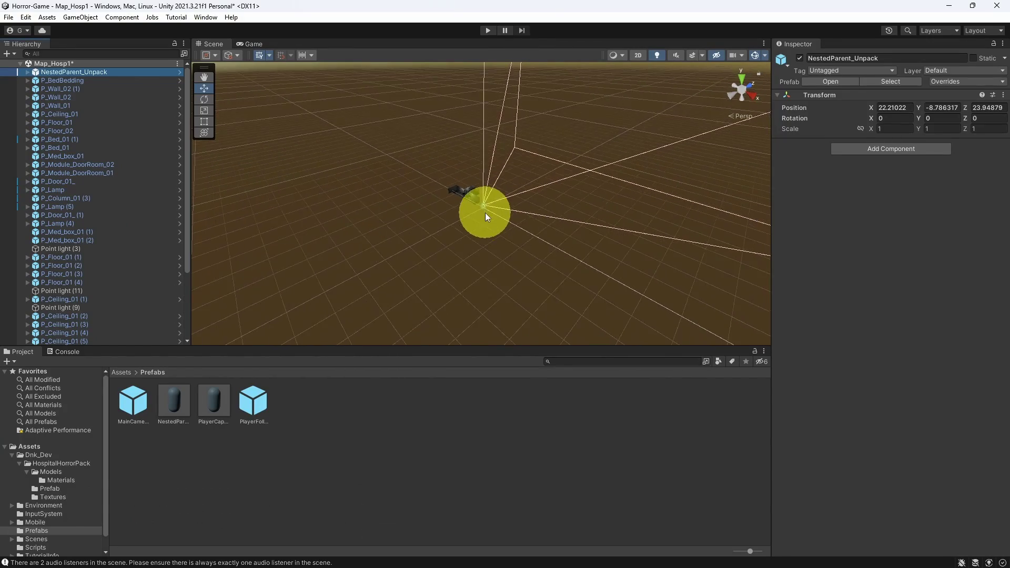
{"action": "scroll", "coordinate": [486, 213], "scroll_direction": "up", "scroll_amount": 2}
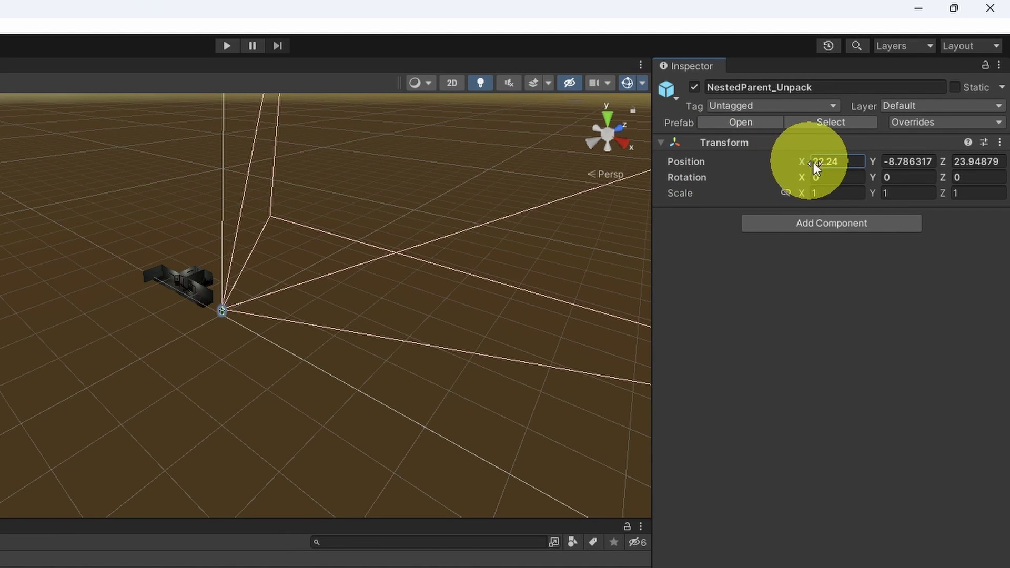
{"action": "left_click_drag", "start_coordinate": [802, 162], "coordinate": [602, 164]}
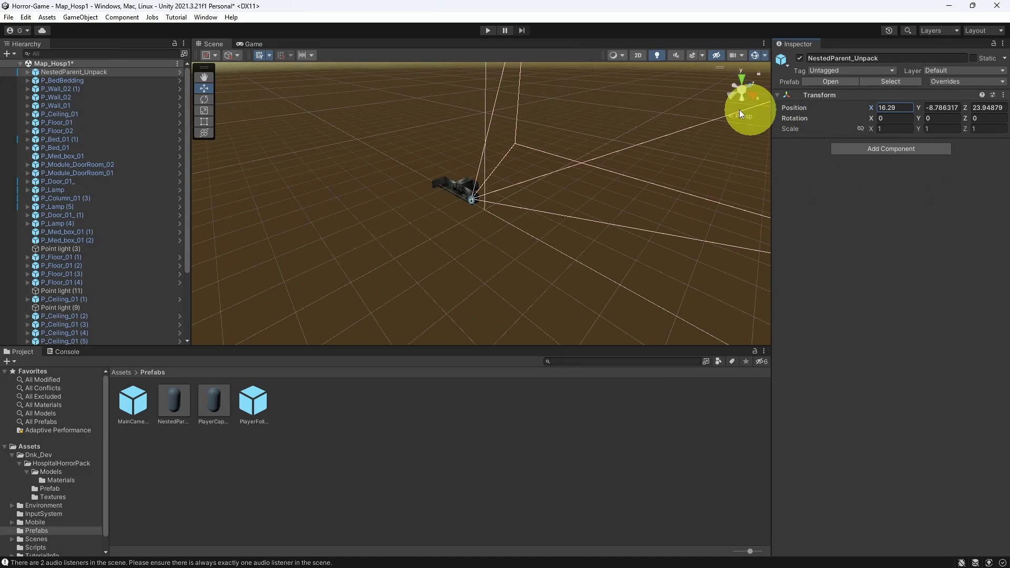
Check the player camera's view of the hospital and start play-testing the Map_Hosp1 scene
{"action": "left_click", "coordinate": [254, 43]}
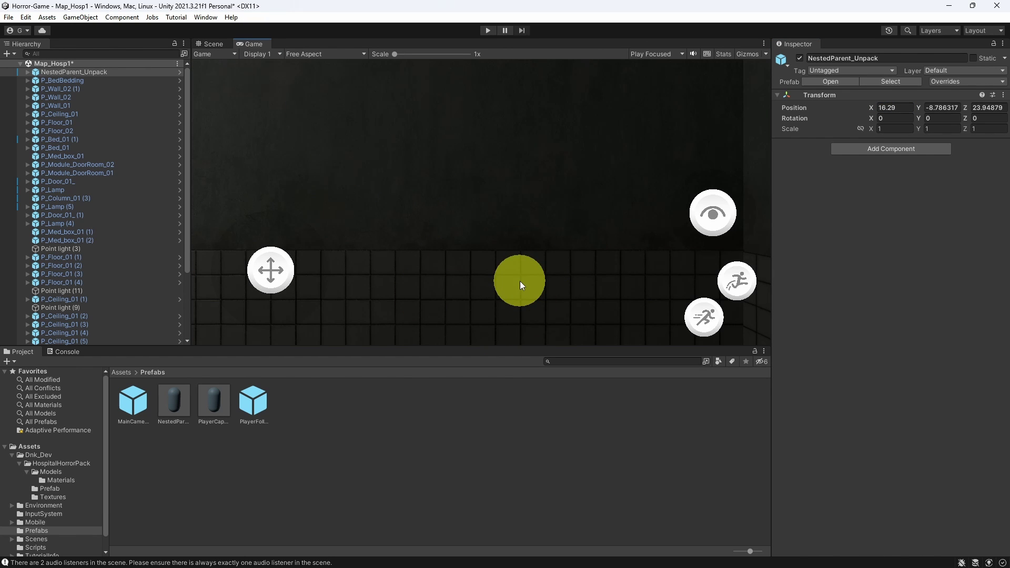
{"action": "left_click", "coordinate": [488, 30]}
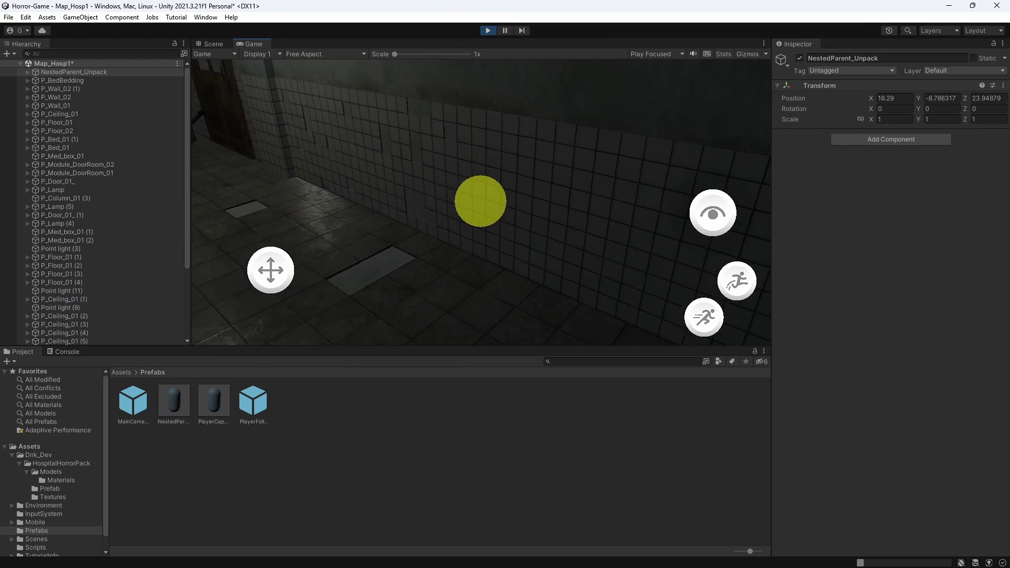